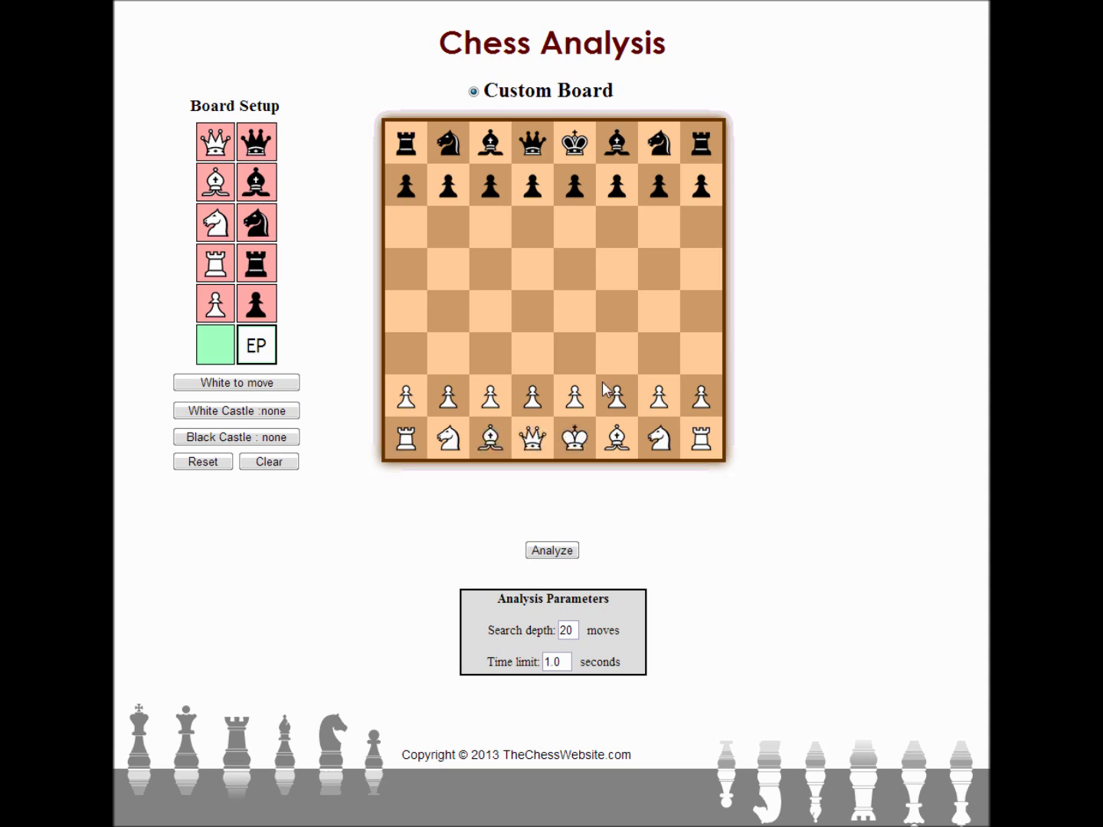
Play 1.e4 e5 2.Nf3 Nc6 on the custom board
click(574, 398)
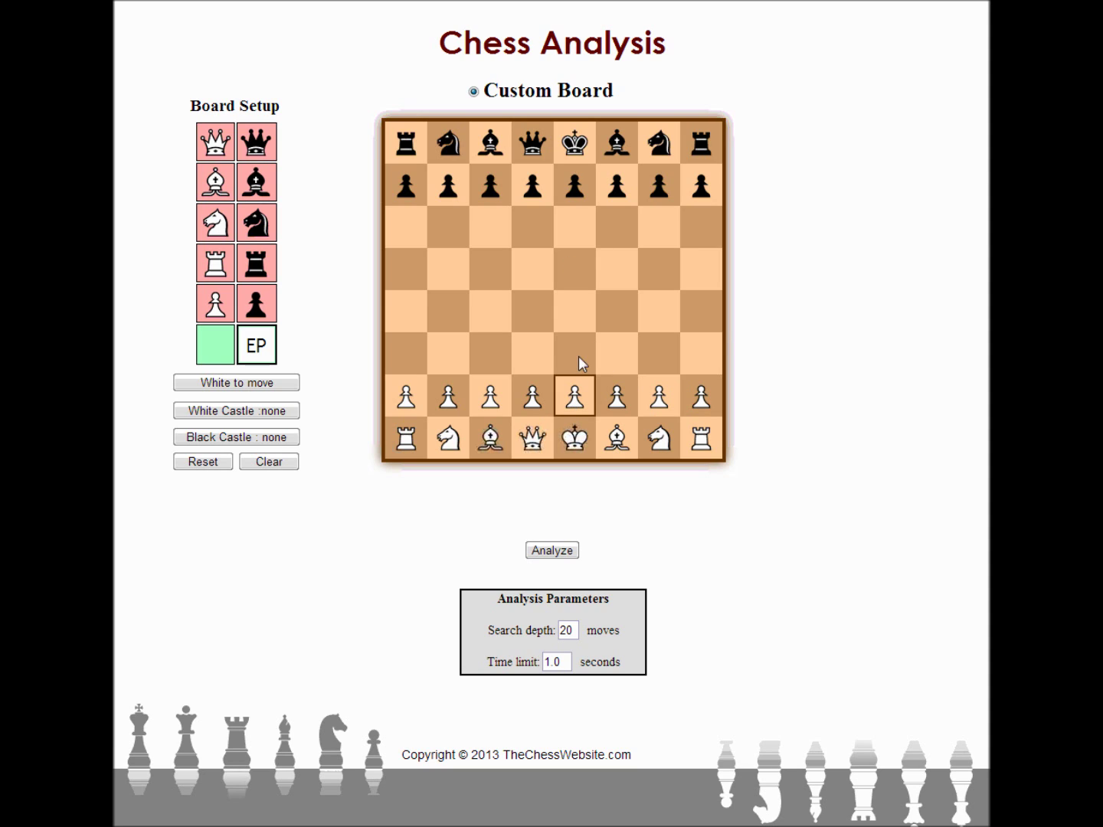
click(587, 310)
click(576, 193)
click(573, 269)
click(658, 438)
click(620, 359)
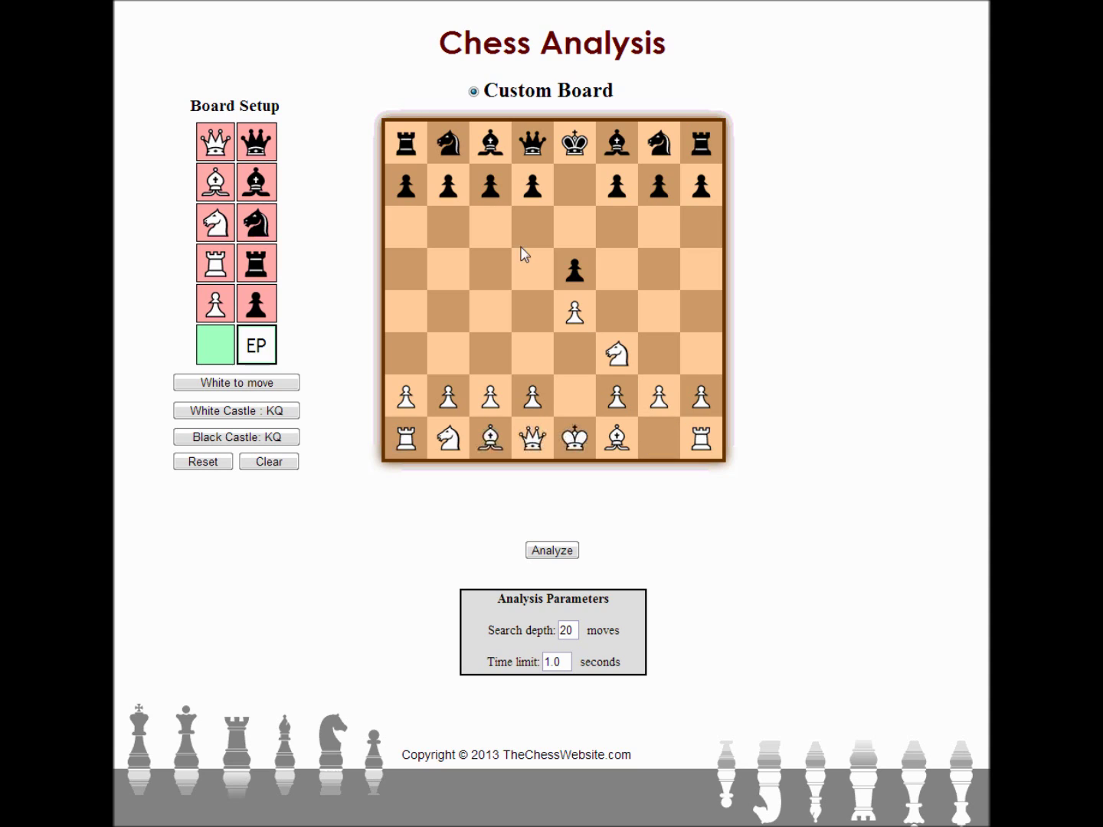
click(452, 146)
click(494, 230)
Continue with 3.Bc4 Bc5 4.d3 d6 to reach the Giuoco Piano
click(605, 436)
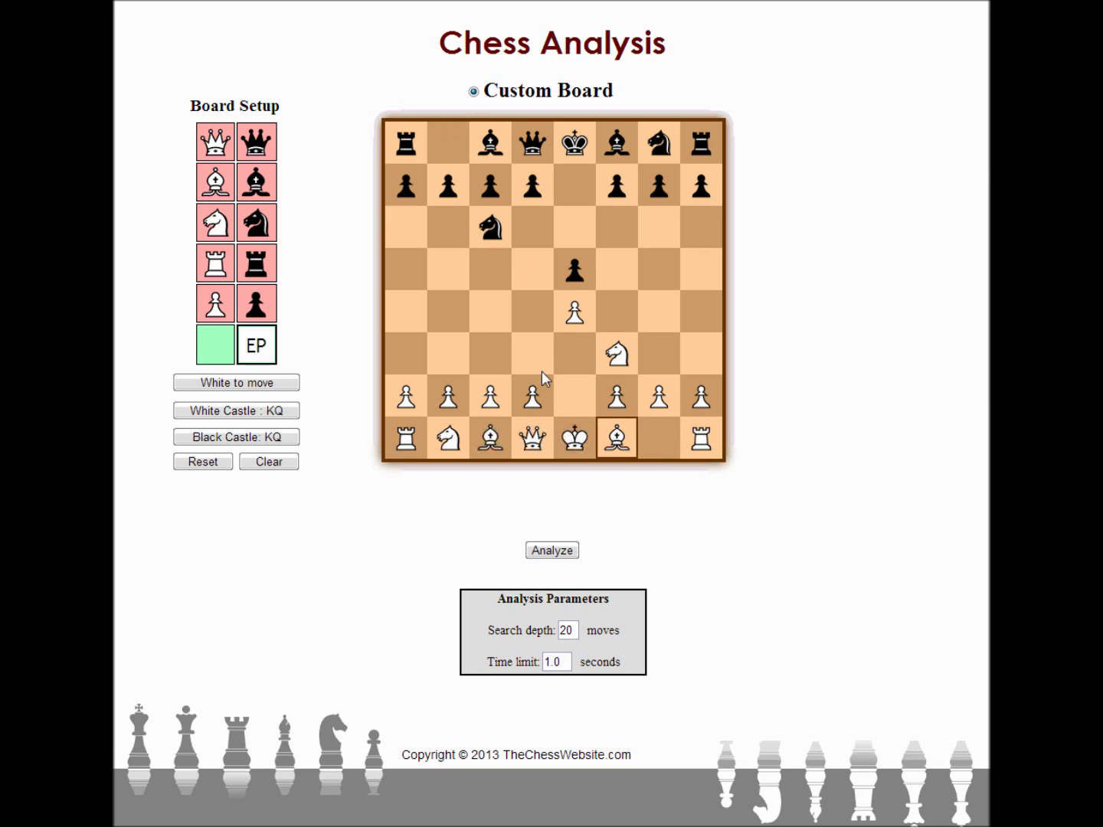
click(481, 313)
click(614, 148)
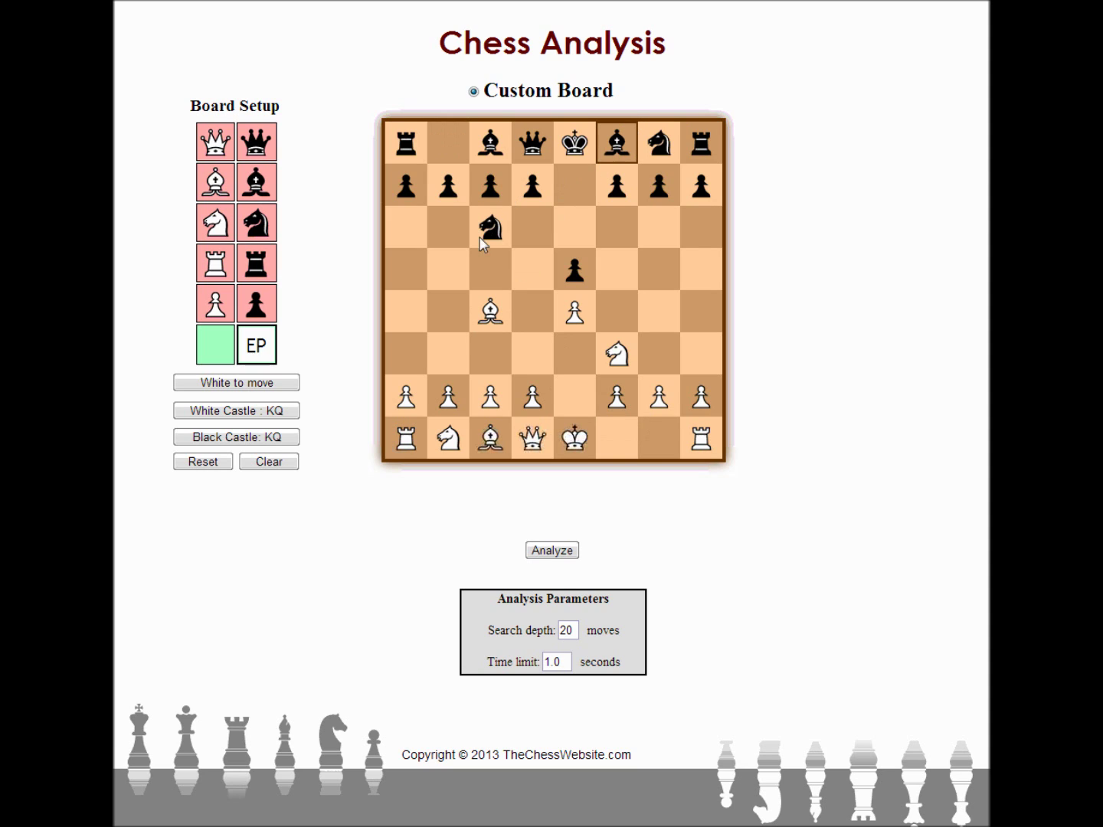
click(496, 258)
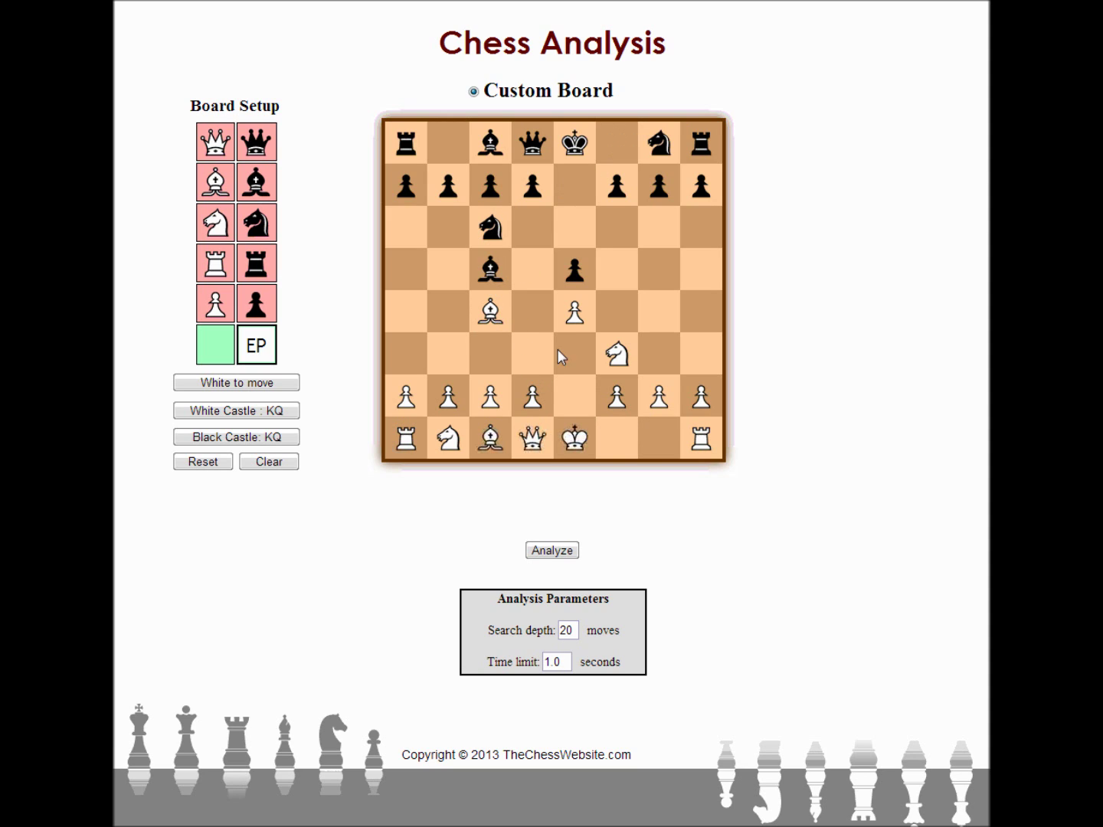
click(528, 395)
click(529, 352)
click(523, 190)
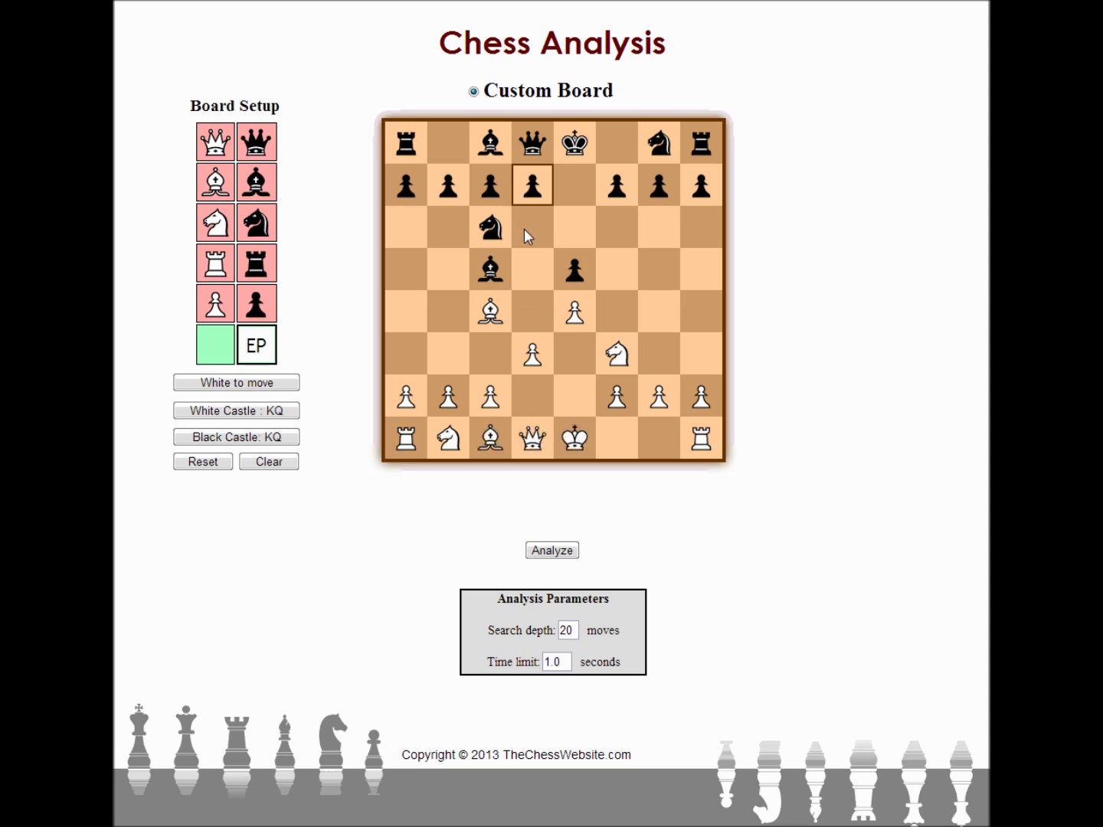
click(524, 228)
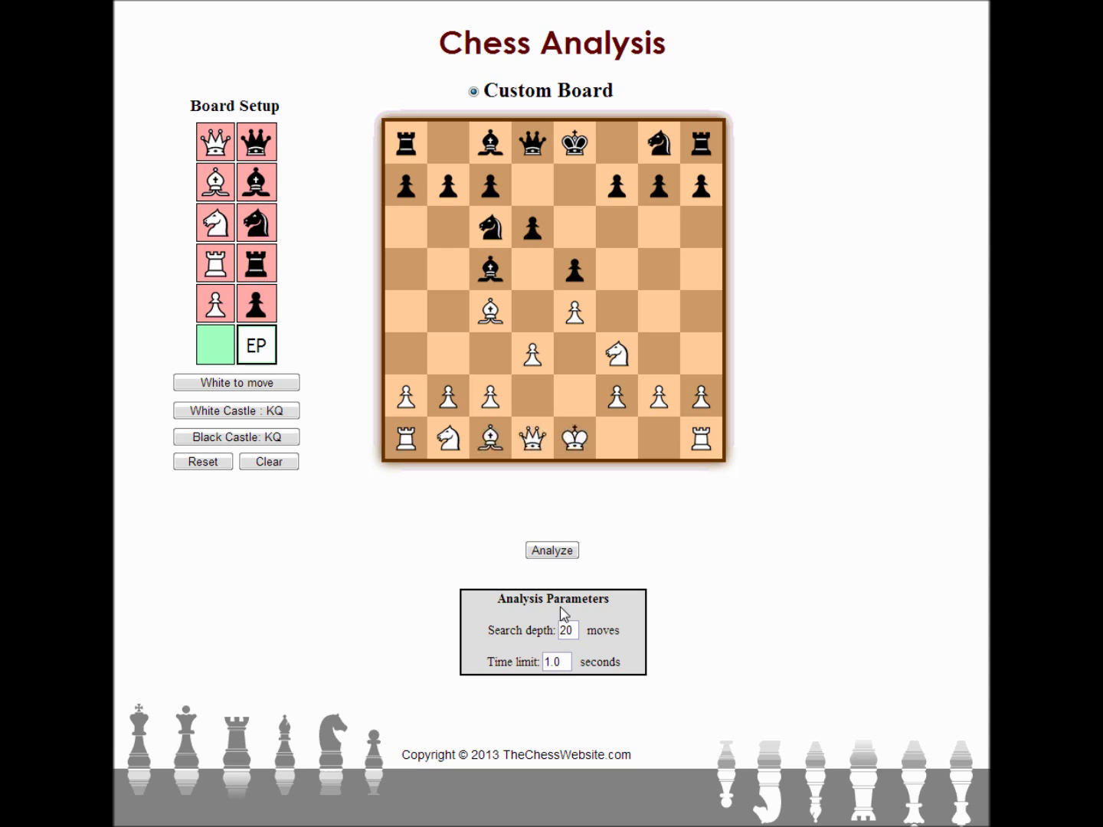
Analyze the Giuoco Piano position after 4...d6, rated +0.1 with White's line 1. c3 a6
click(553, 553)
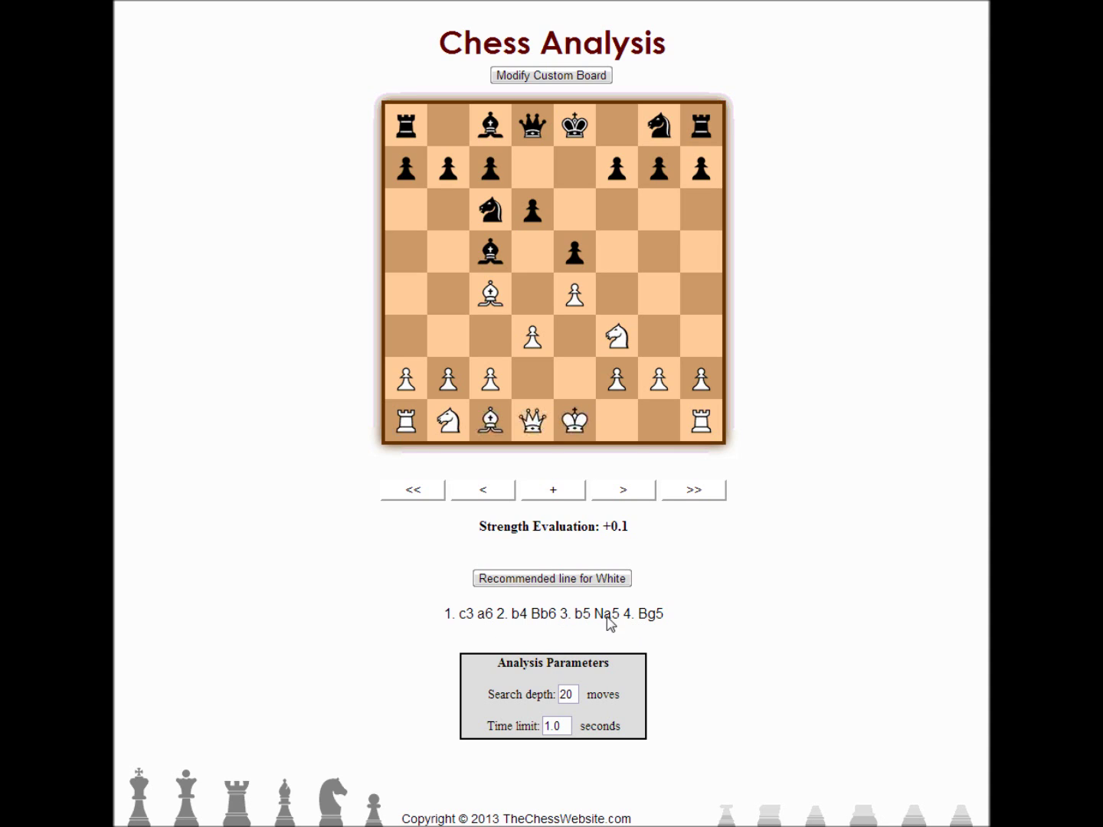
Step through White's recommended line c3, b4, b5, Na5 to Bg5, then return to the analysis
click(574, 580)
click(624, 491)
click(625, 491)
click(625, 491)
click(624, 492)
click(624, 492)
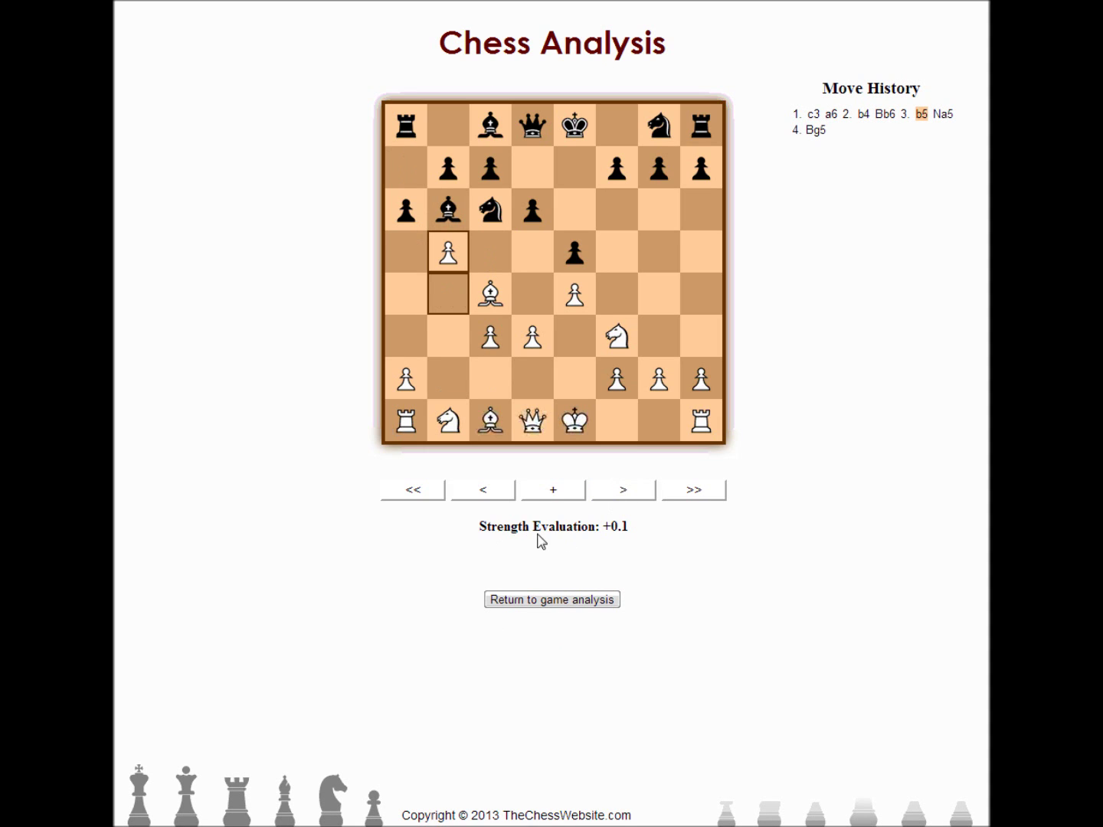
click(622, 496)
click(622, 496)
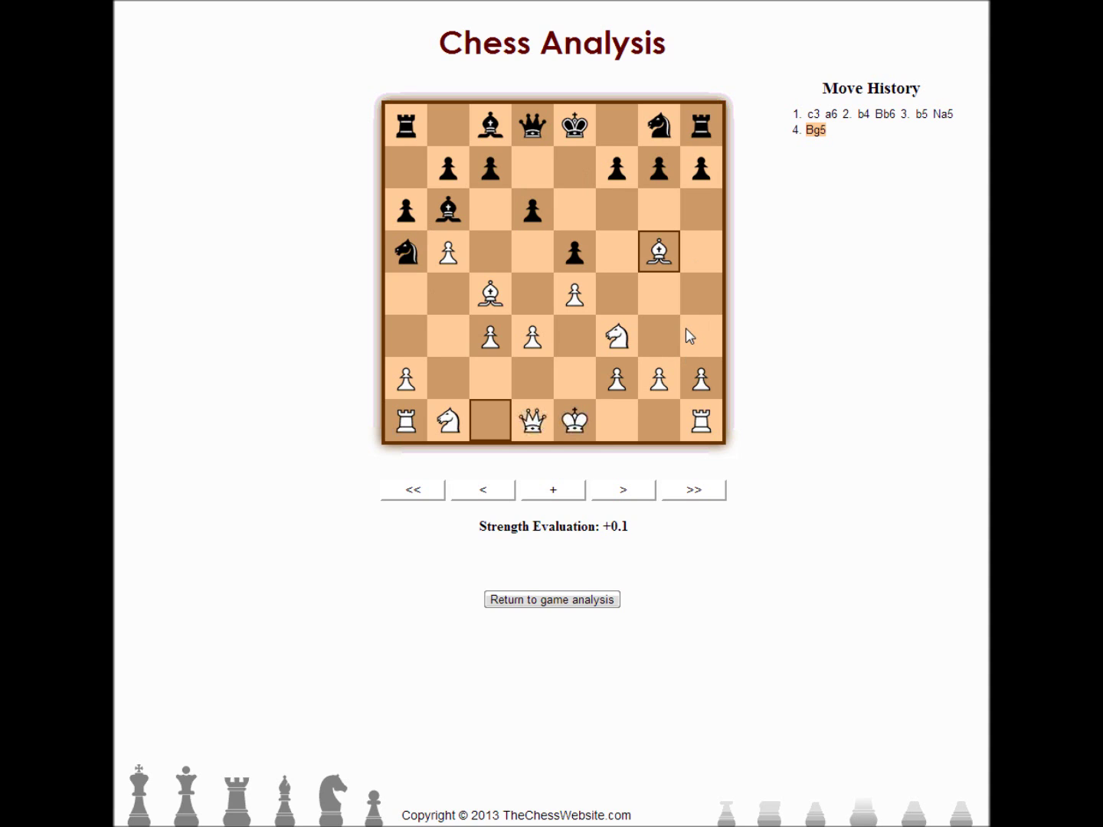
click(559, 602)
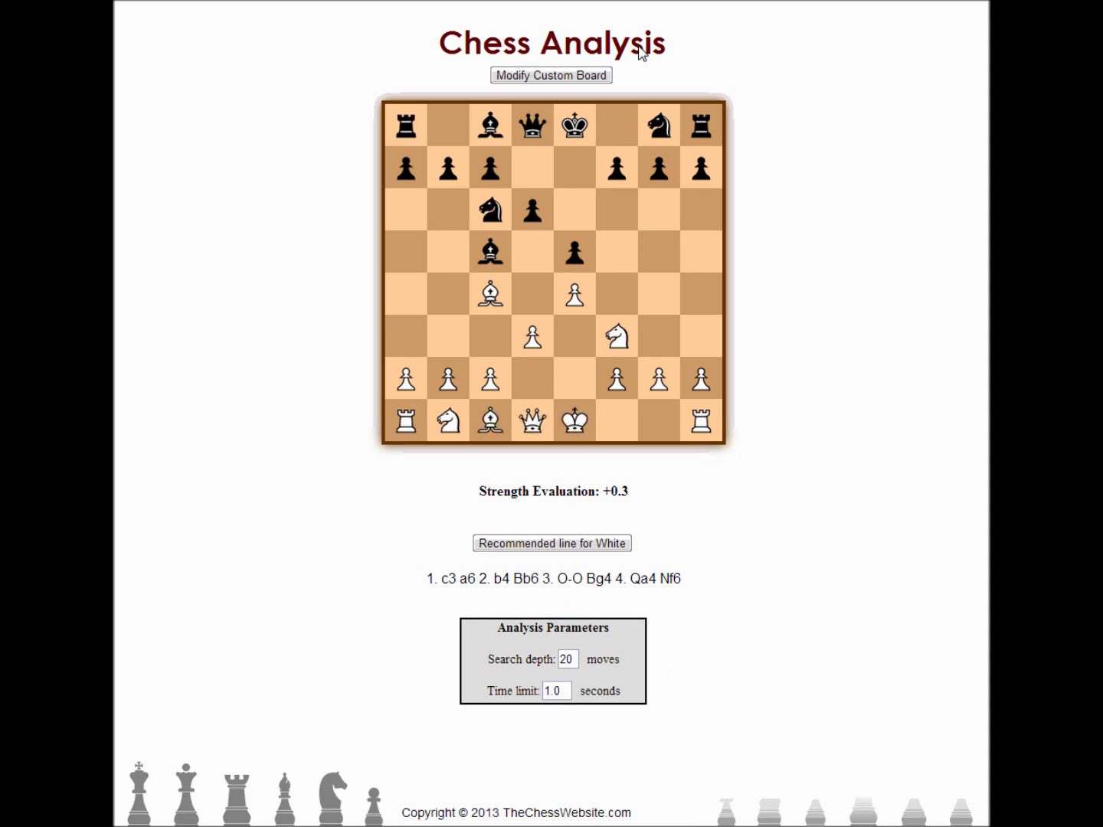
Re-analyze the position after 4...d6 with a 5-second time limit
click(561, 76)
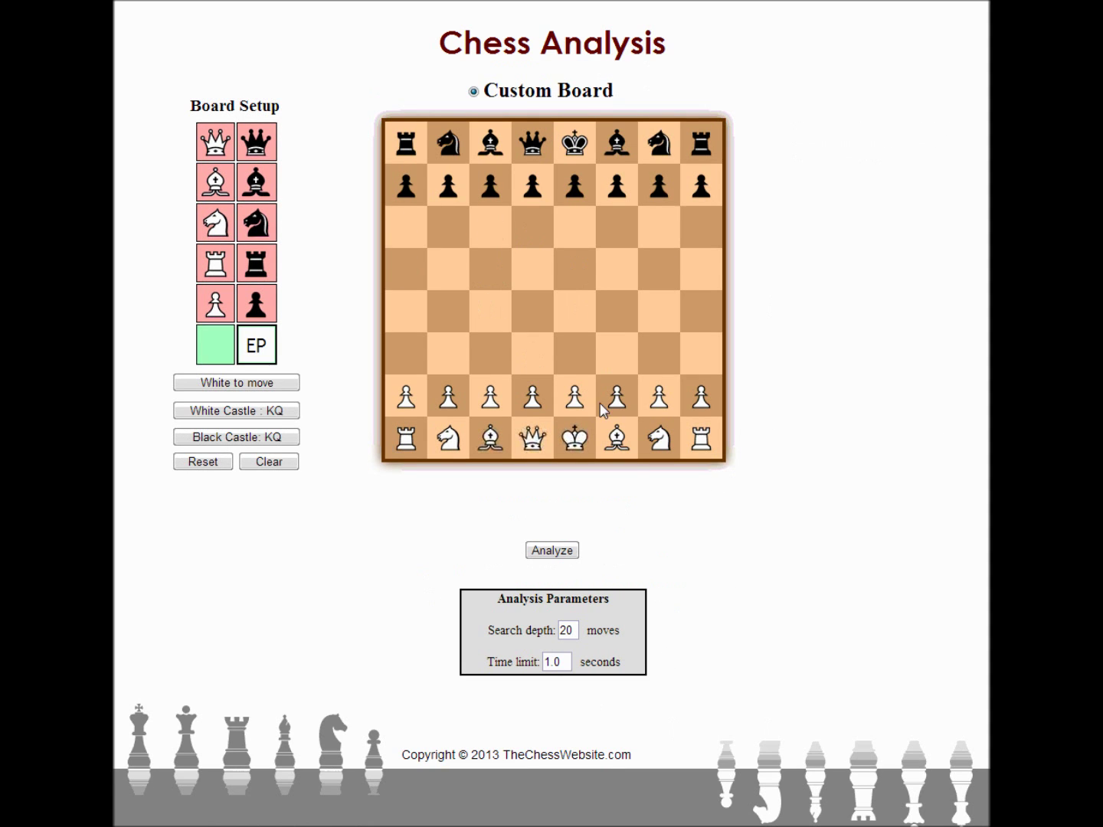
double_click(567, 665)
text(5)
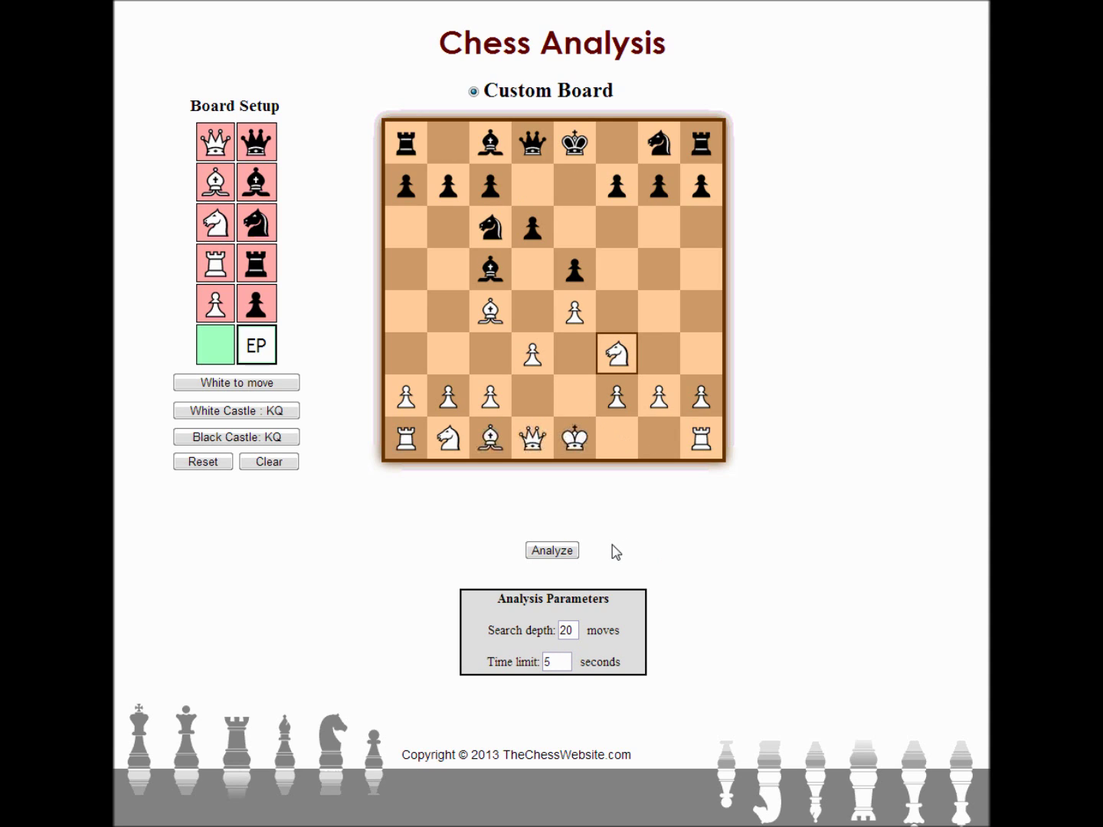
click(550, 551)
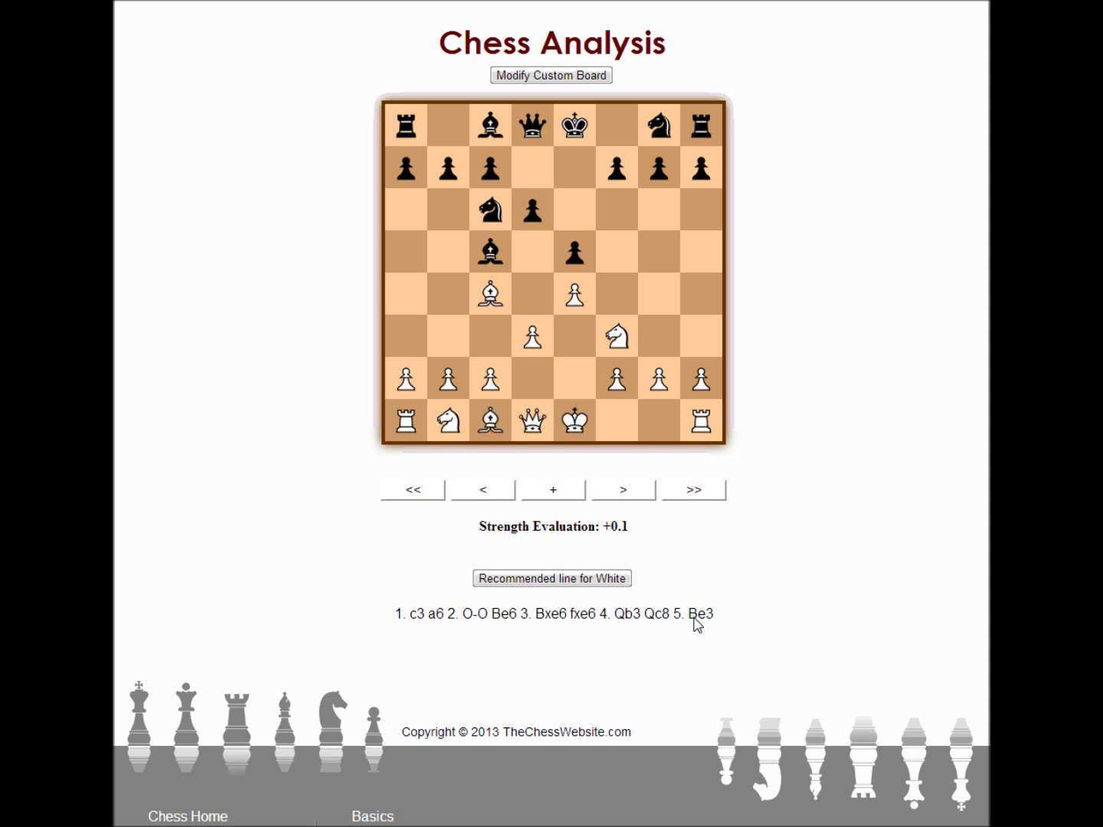
click(589, 580)
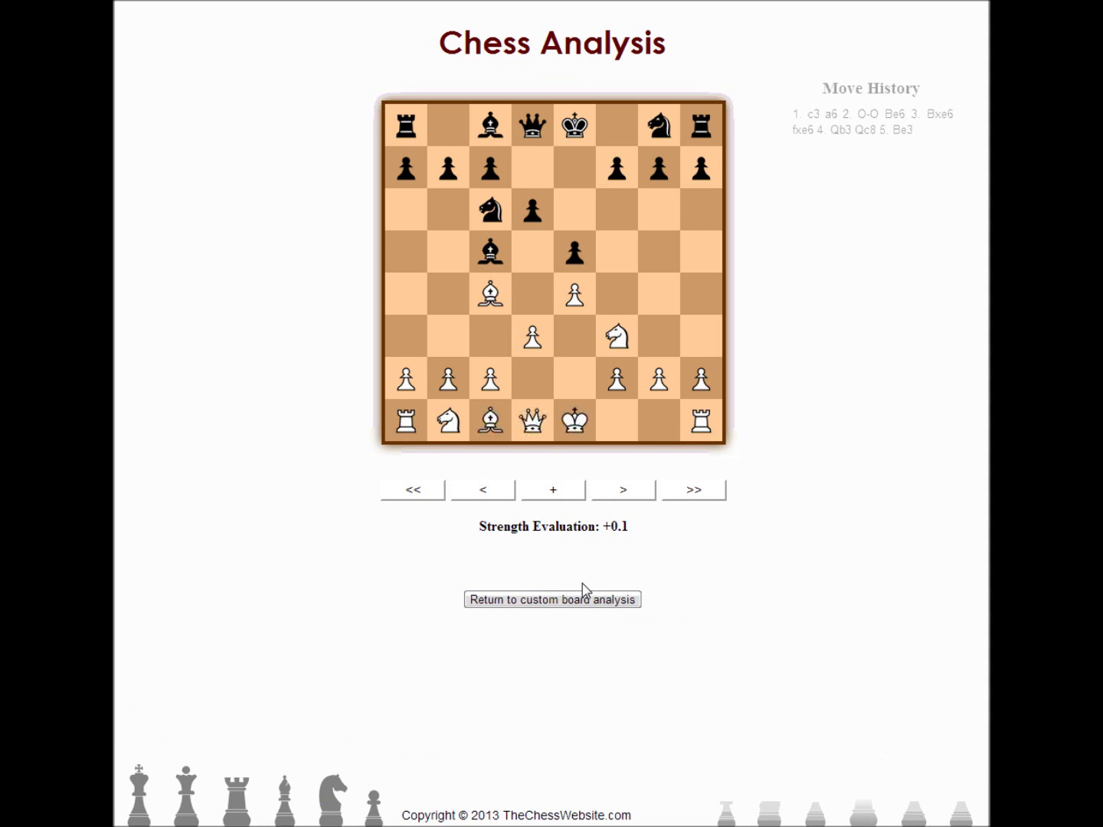
click(633, 494)
click(634, 494)
click(634, 494)
click(634, 495)
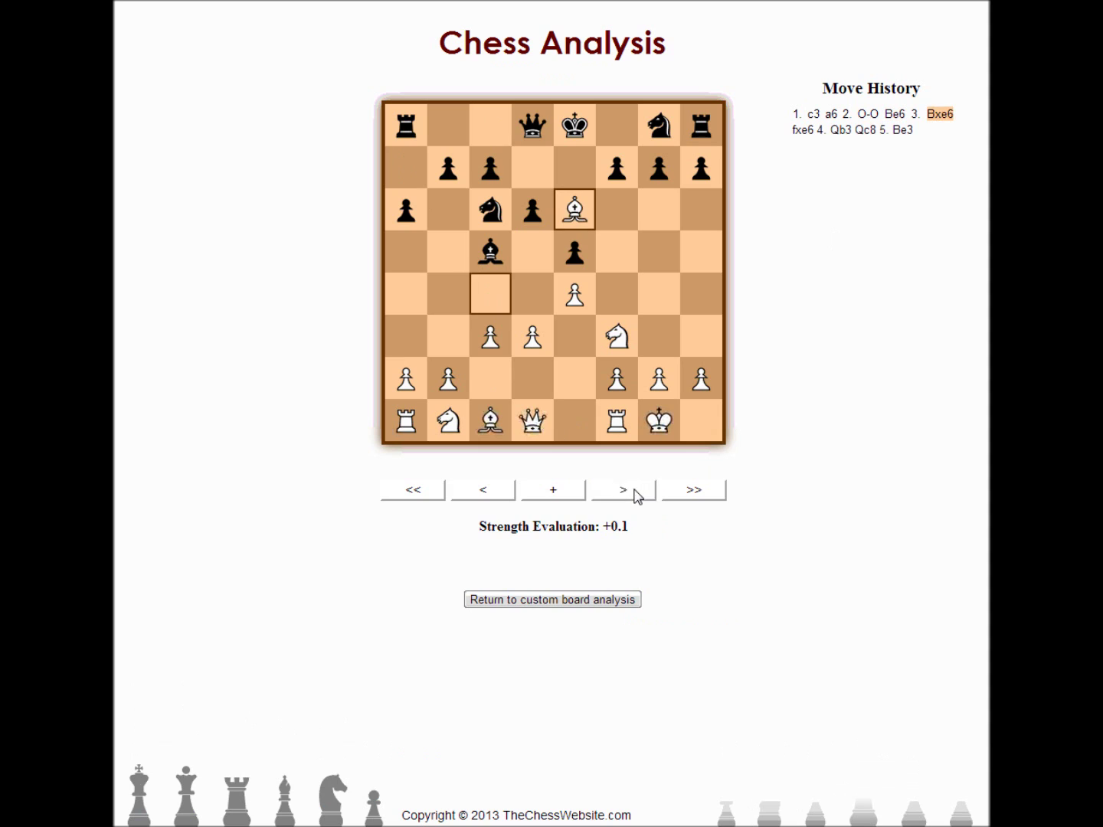
click(634, 494)
click(635, 494)
click(634, 494)
click(634, 494)
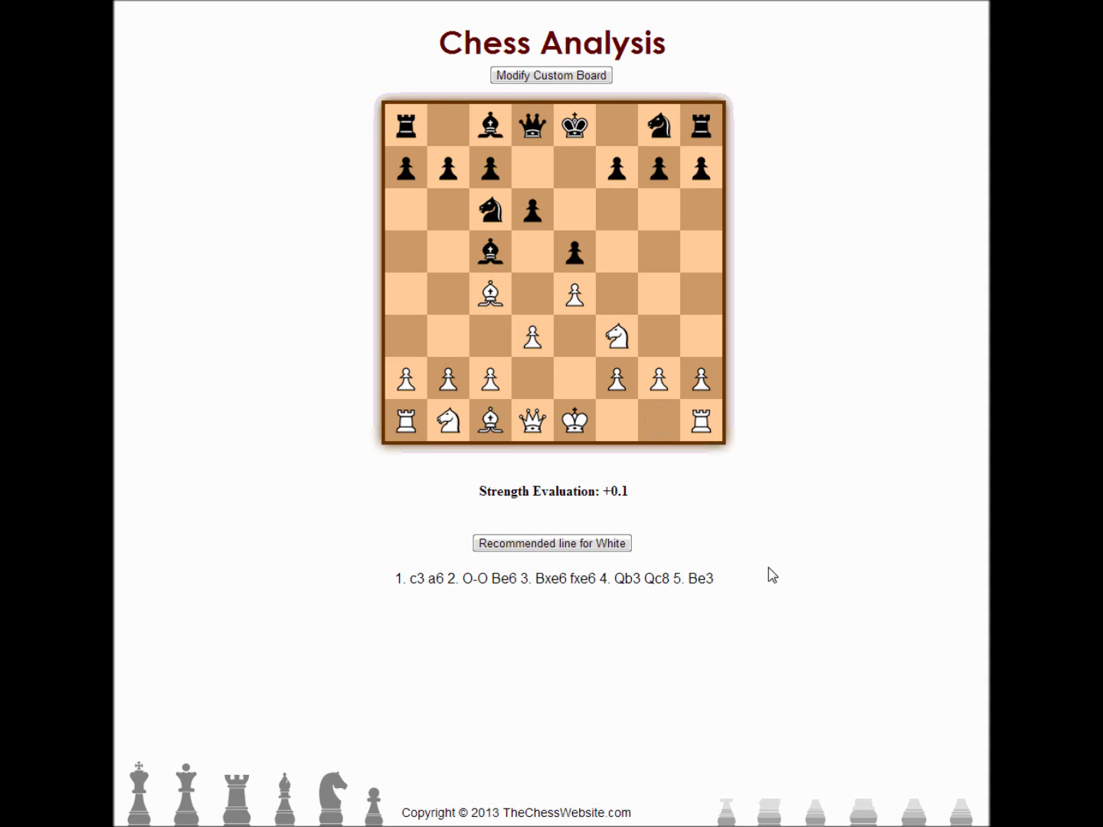
Clear the board to the kings, add rooks on a8 and a1 and a white e2 pawn, Black to move
click(519, 75)
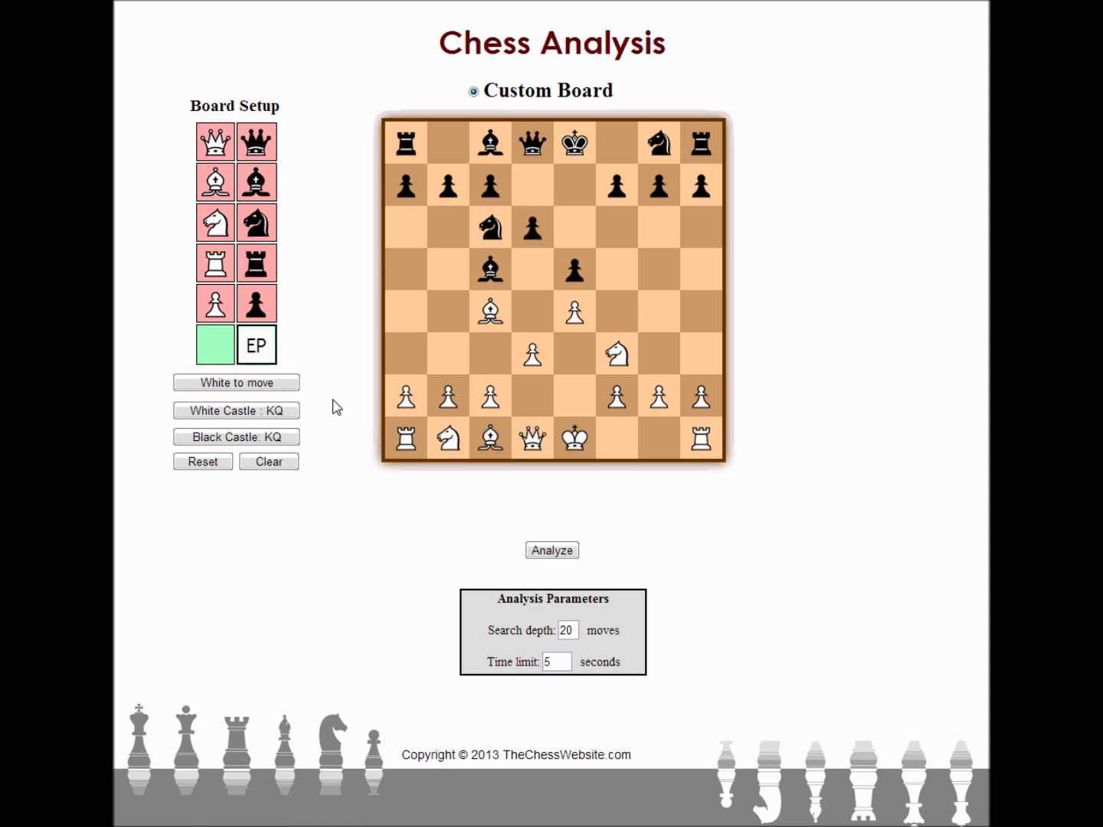
click(277, 462)
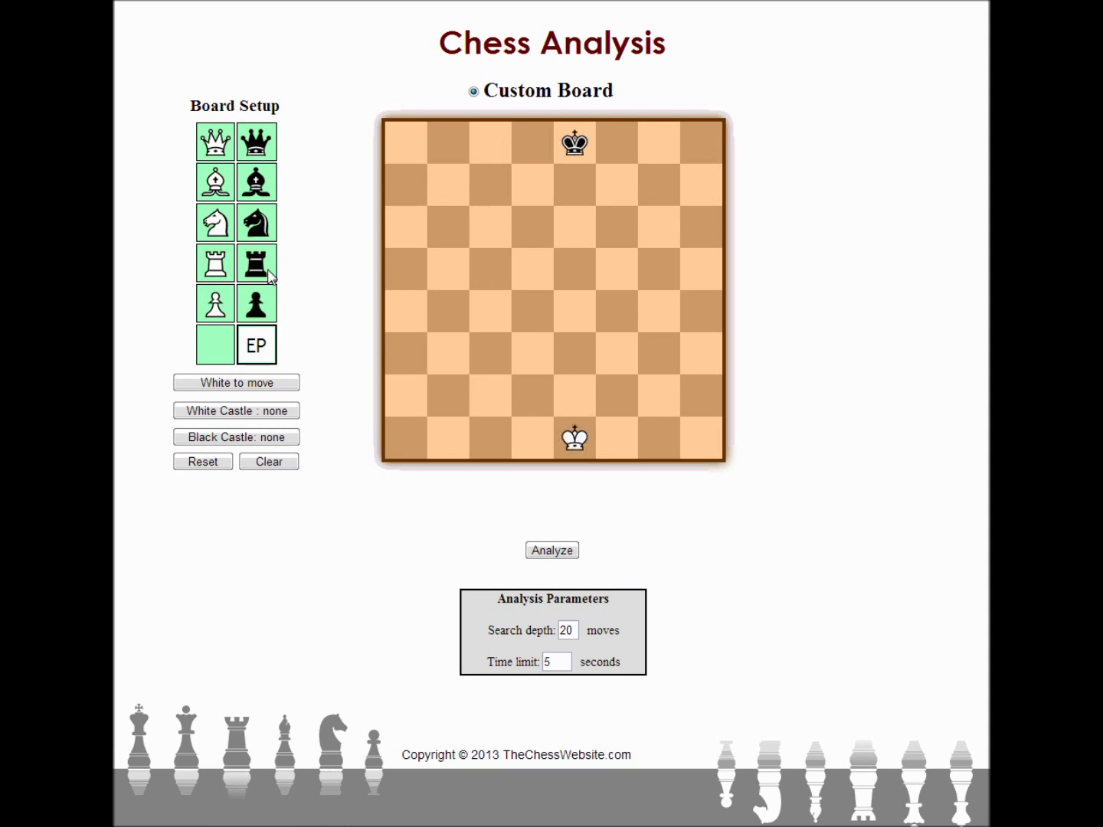
click(411, 151)
click(216, 274)
click(402, 437)
click(571, 395)
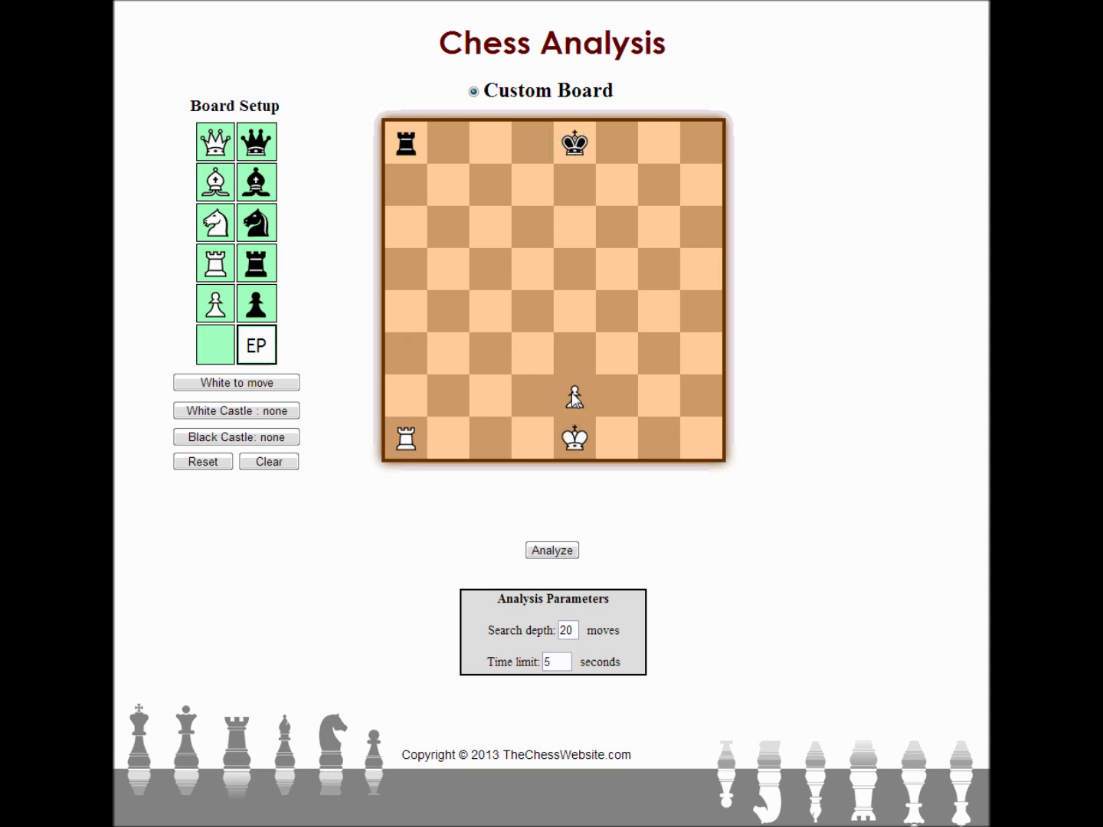
click(245, 383)
Analyze the rook endgame (-5.4) and step Black's line through Rxa1 to Rh3
click(554, 550)
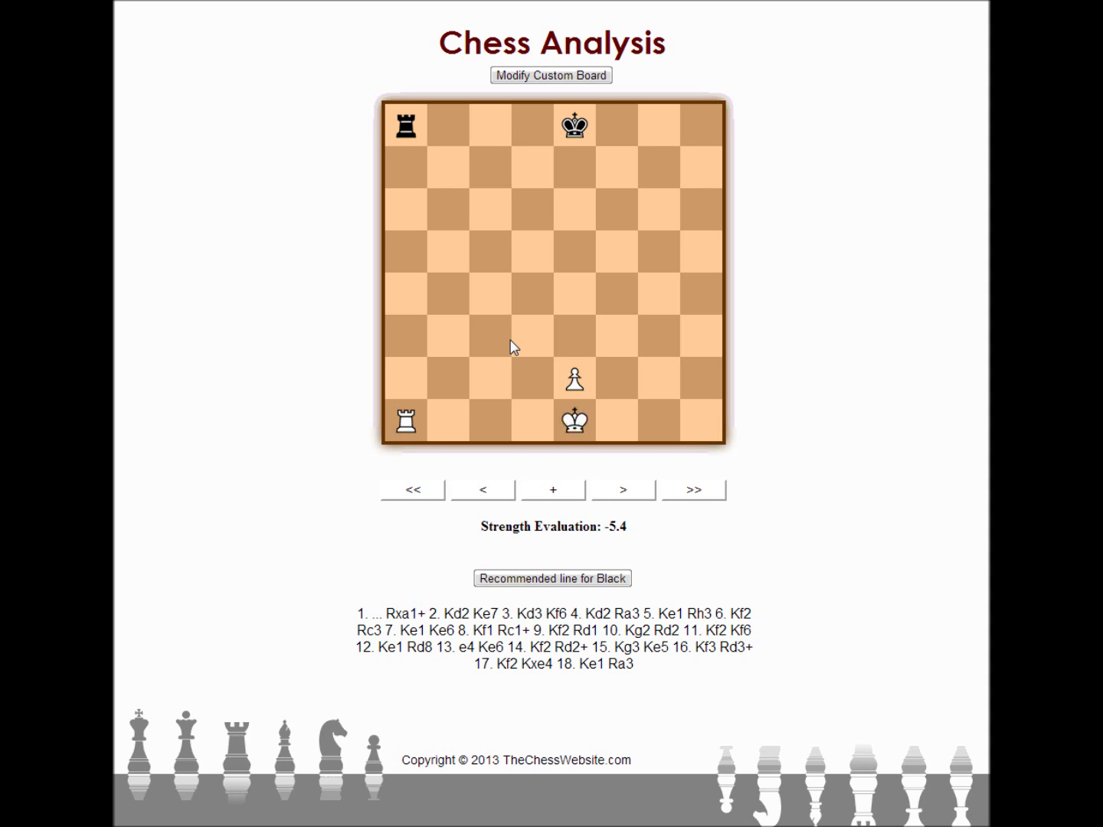
click(591, 578)
click(628, 493)
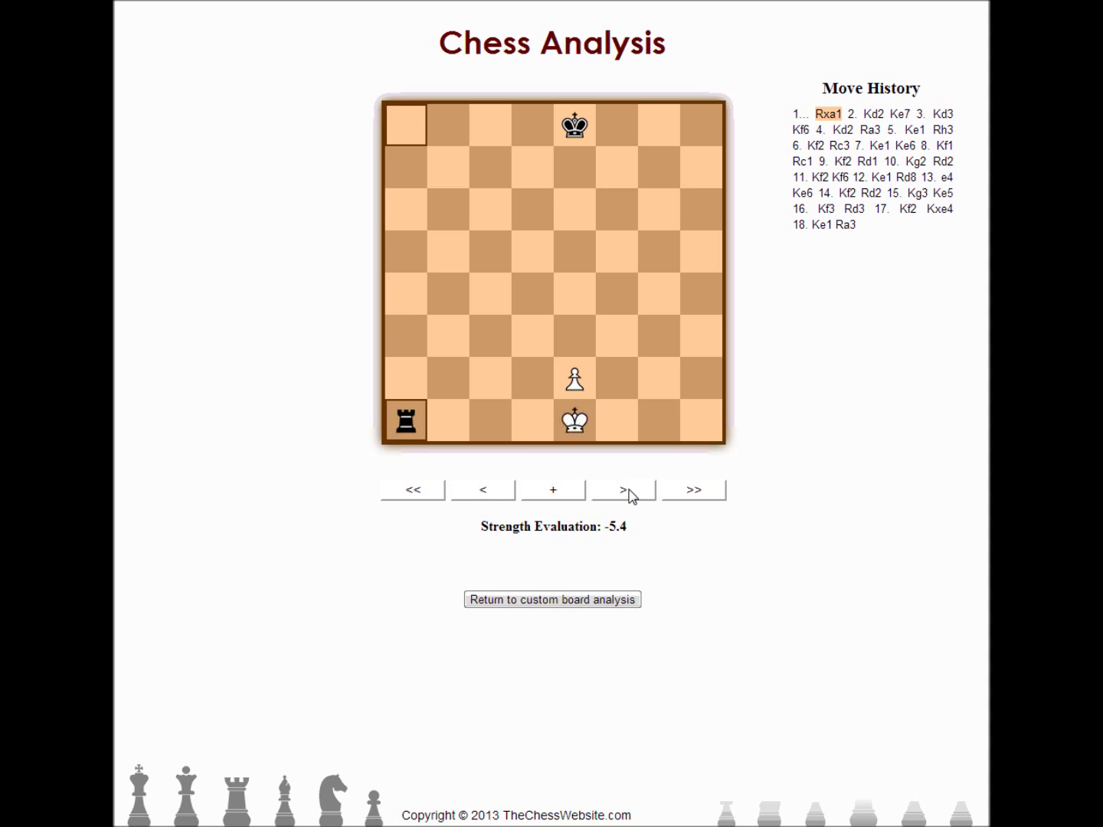
click(628, 493)
click(628, 492)
click(628, 492)
click(628, 493)
click(628, 492)
click(628, 493)
click(628, 492)
click(628, 493)
click(628, 492)
click(628, 493)
click(628, 493)
click(628, 493)
click(628, 492)
click(628, 493)
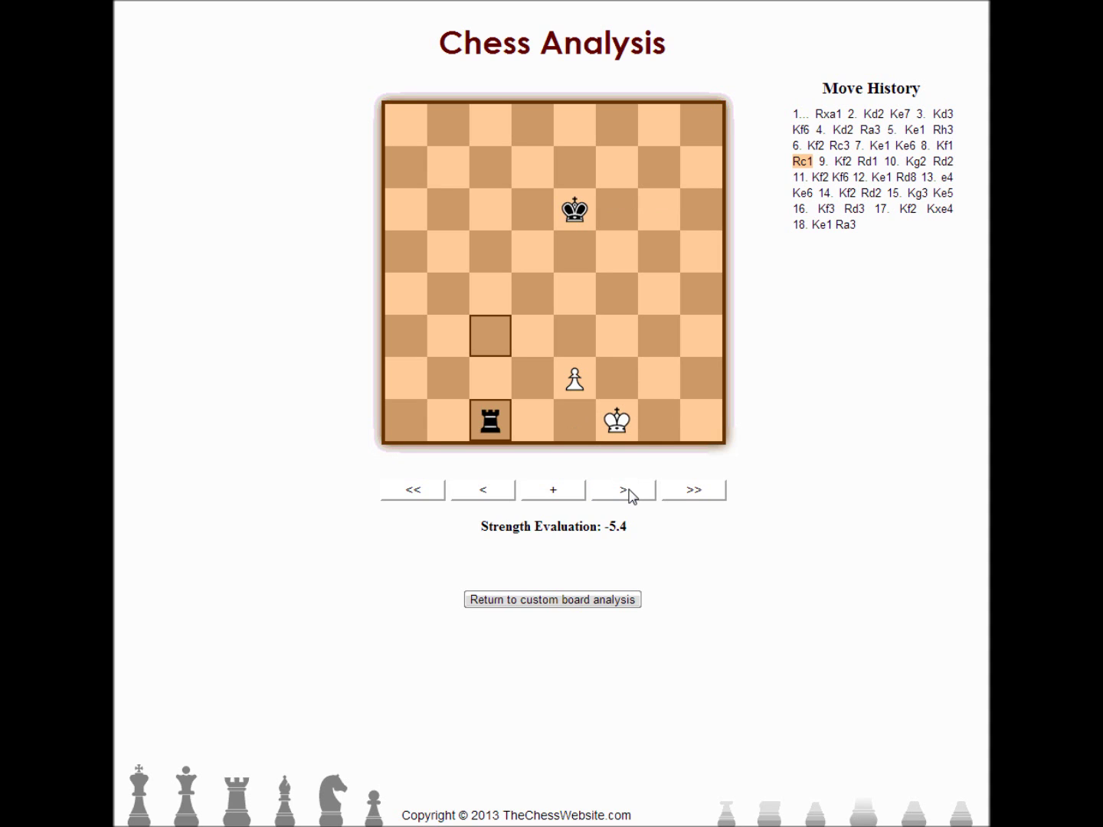
Continue stepping the endgame line past e4 until 17...Kxe4
click(628, 493)
double_click(628, 493)
click(628, 492)
click(628, 492)
click(628, 493)
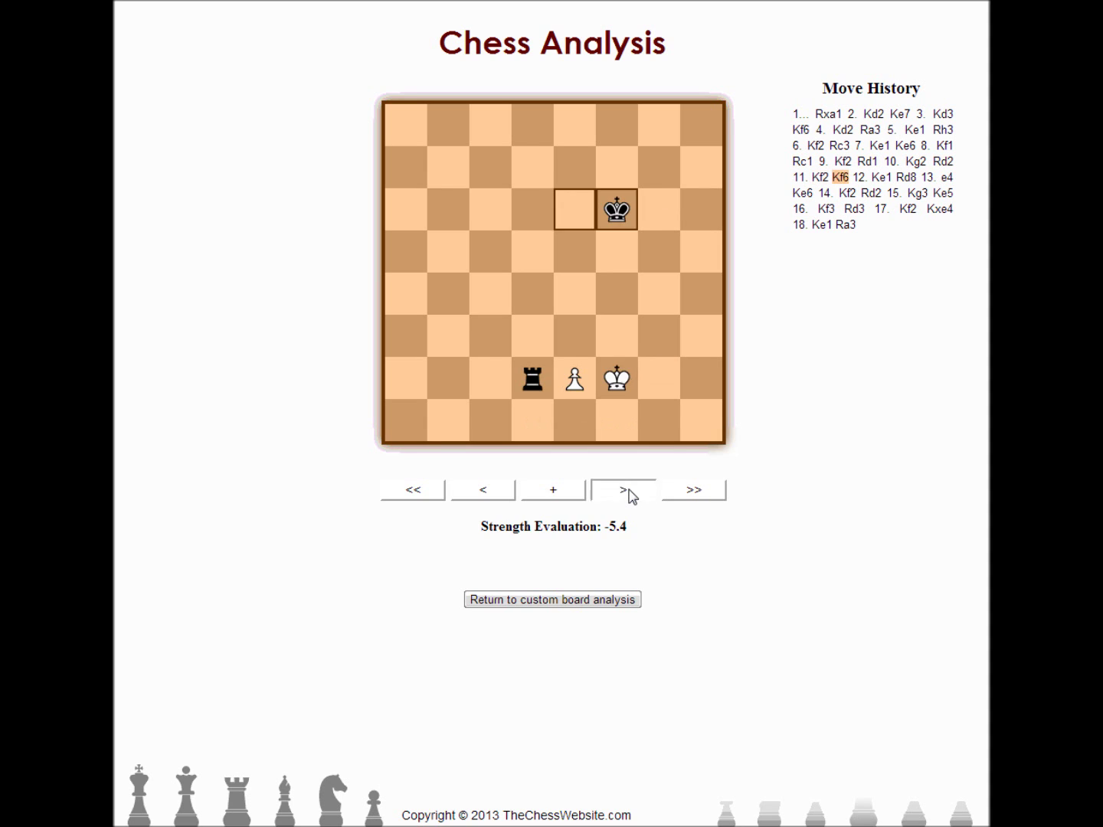
click(628, 493)
click(628, 493)
click(628, 493)
click(628, 493)
click(628, 492)
click(628, 493)
click(628, 493)
click(628, 492)
click(628, 492)
click(628, 492)
click(628, 492)
click(628, 493)
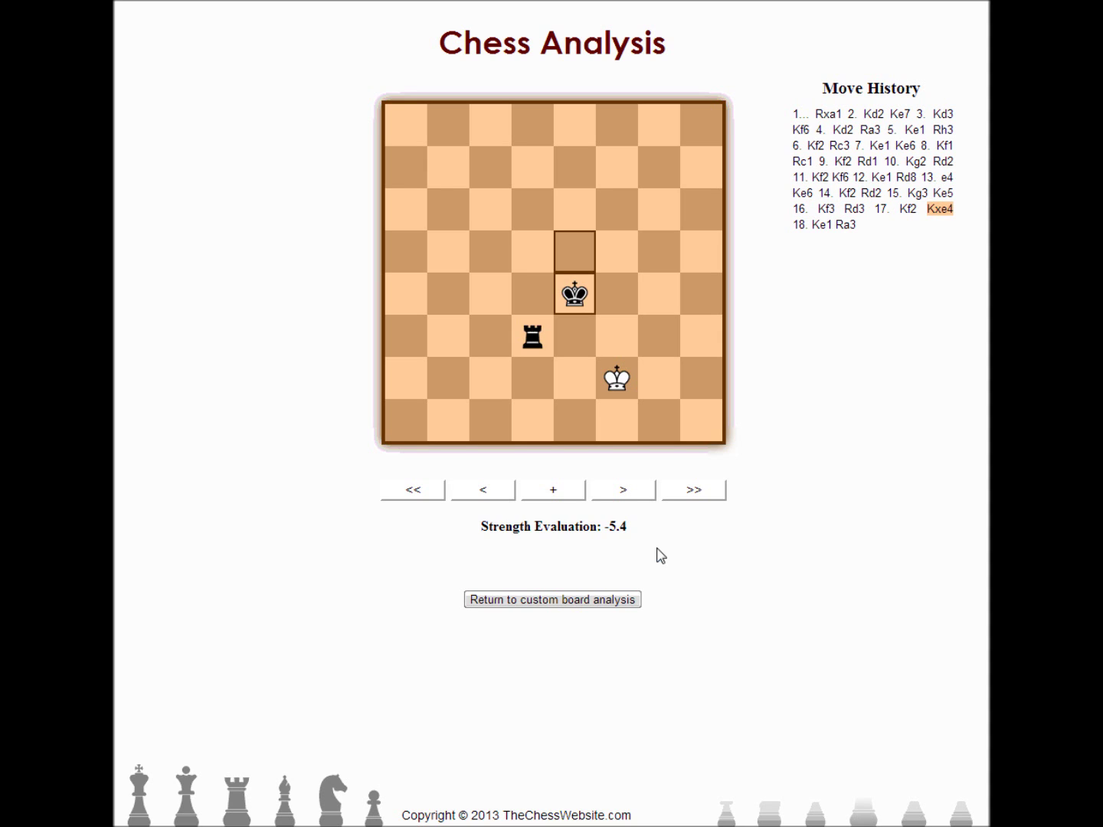
Return from the endgame results to custom board analysis
click(552, 600)
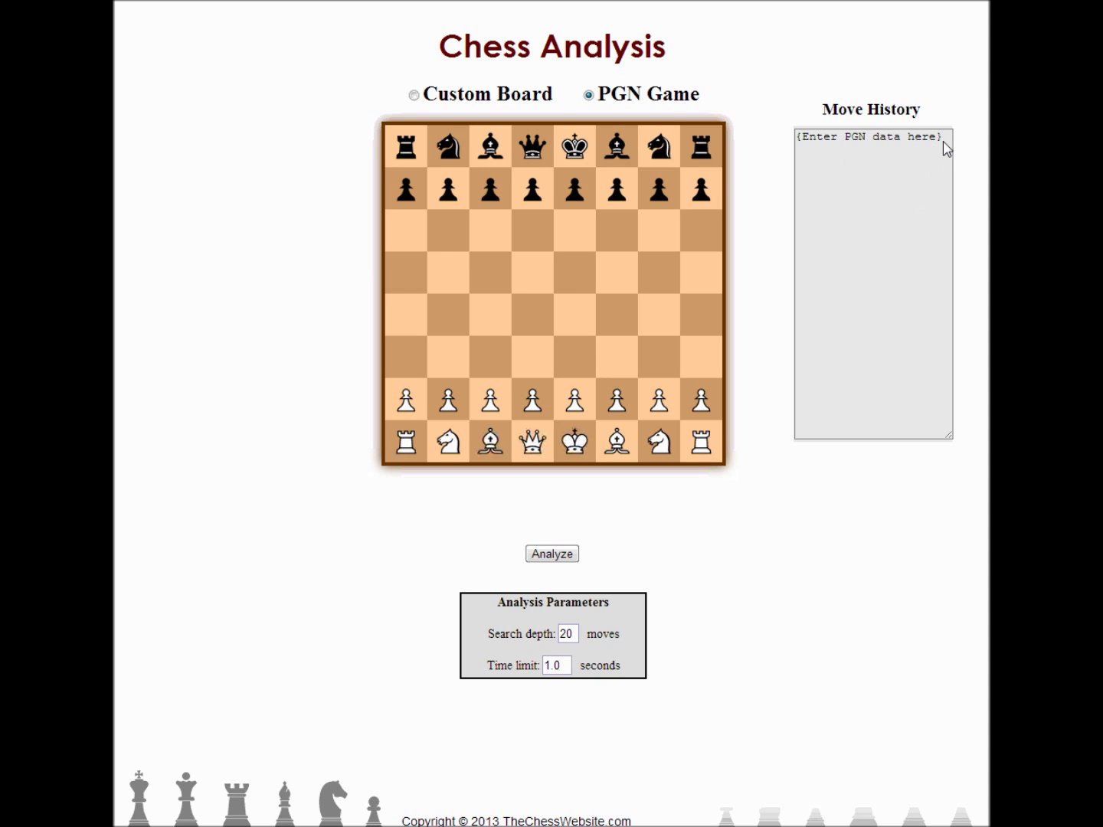
Paste the 77-ply PGN game (1. d4 Nf6 to 39. Kg2 1-0) over the placeholder and review it
drag(949, 143, 762, 135)
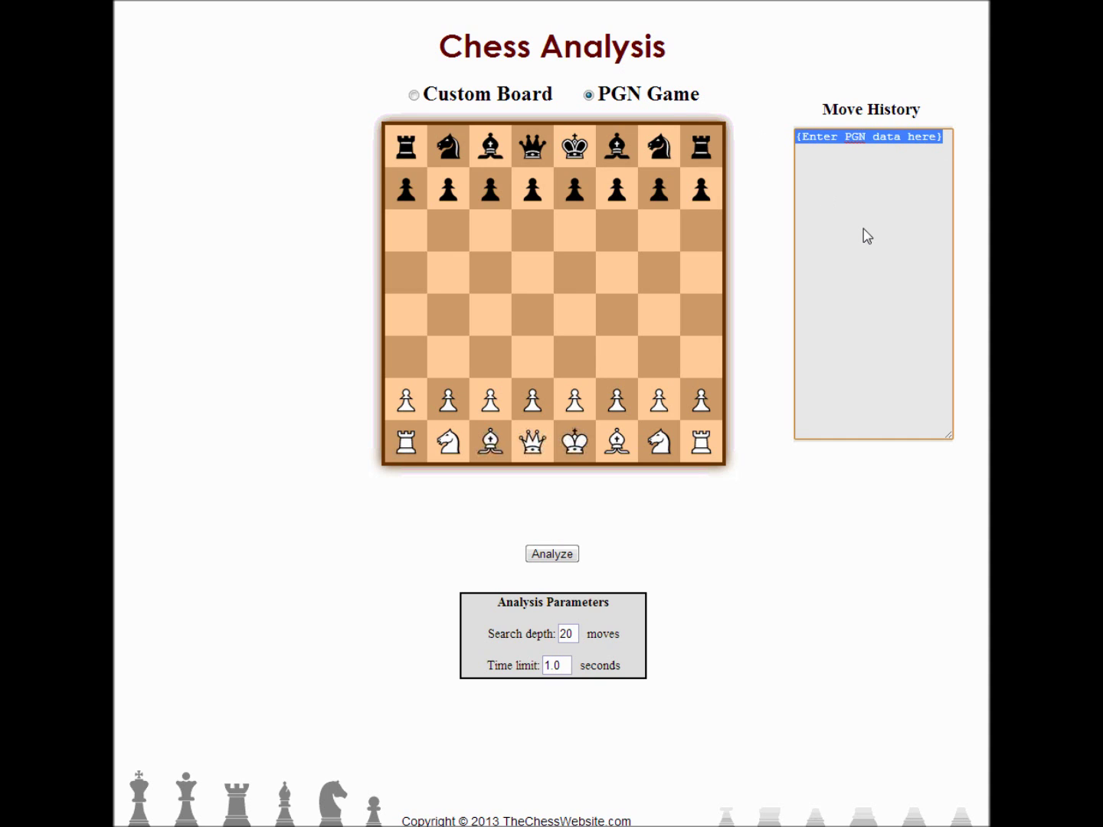
key(Delete)
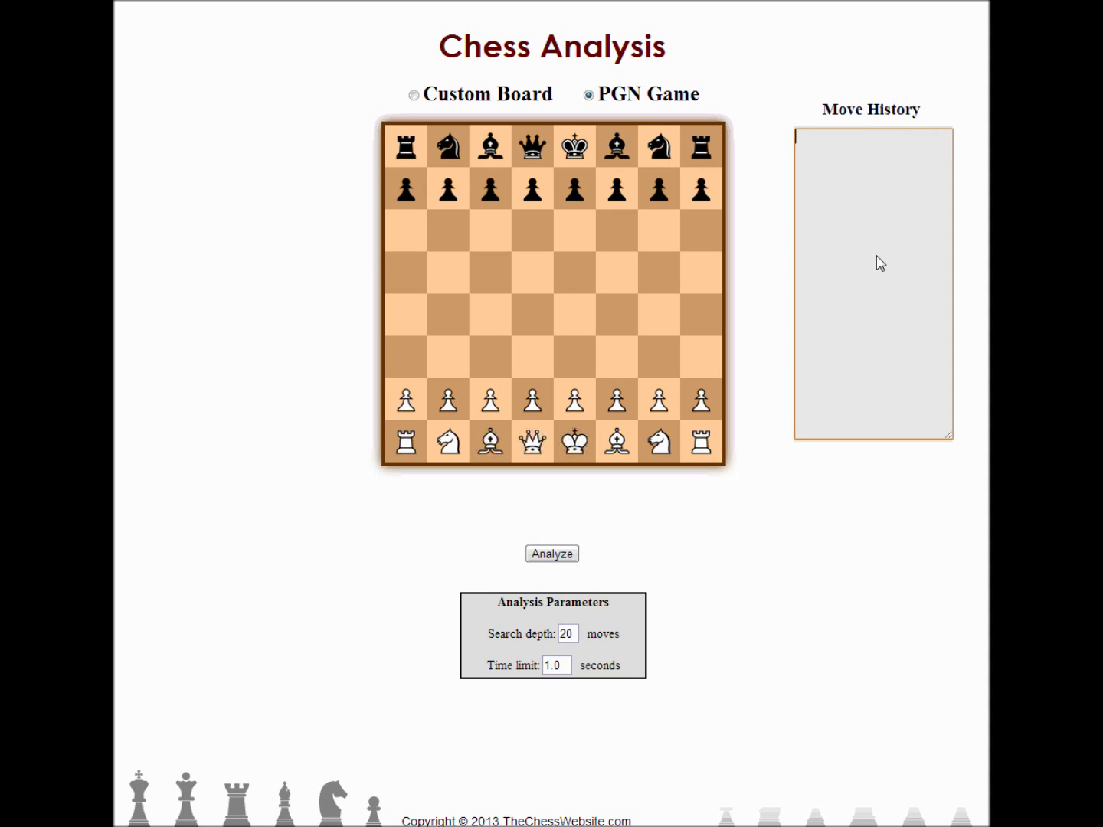
key(ctrl+v)
scroll(888, 329, up, 10)
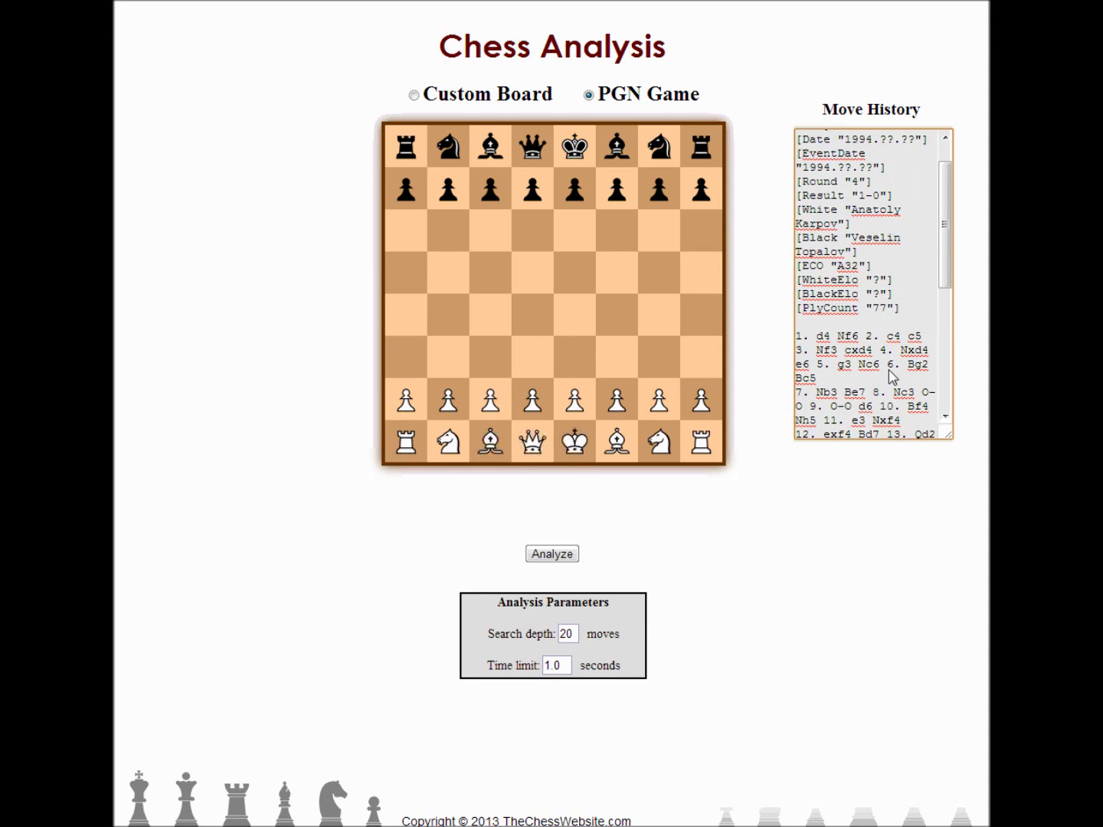
scroll(892, 376, up, 3)
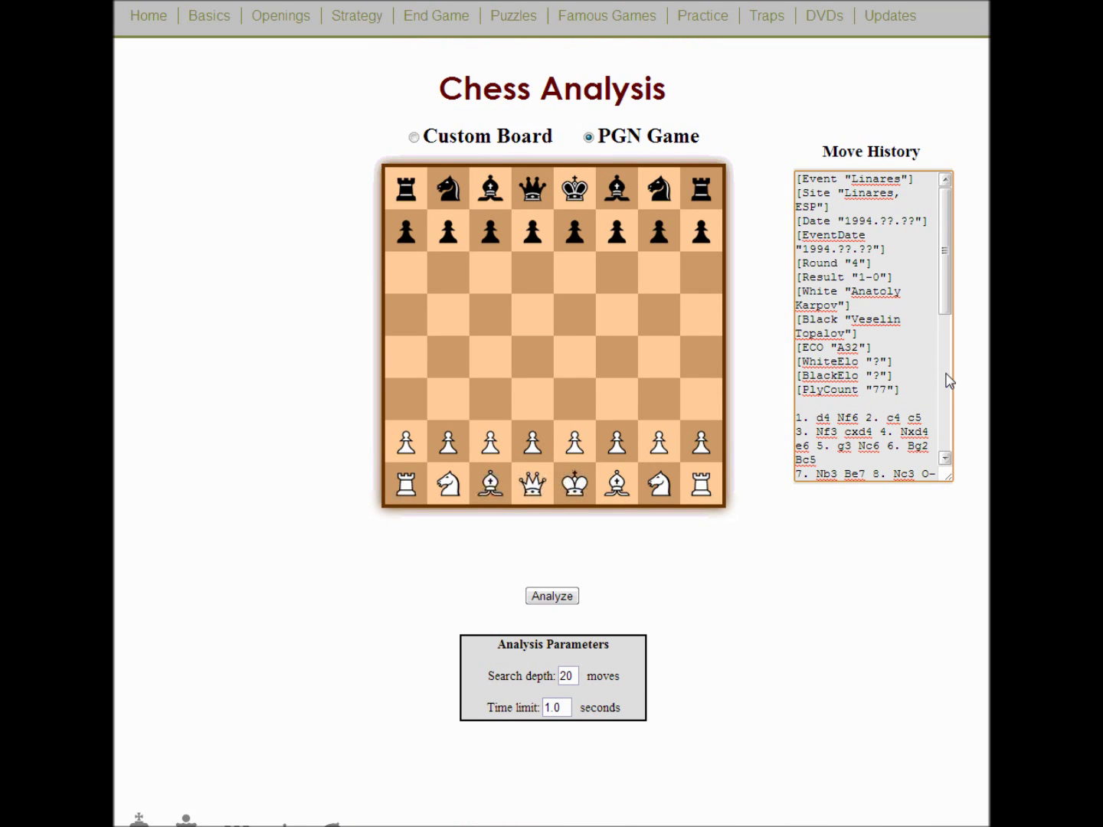
scroll(940, 412, down, 2)
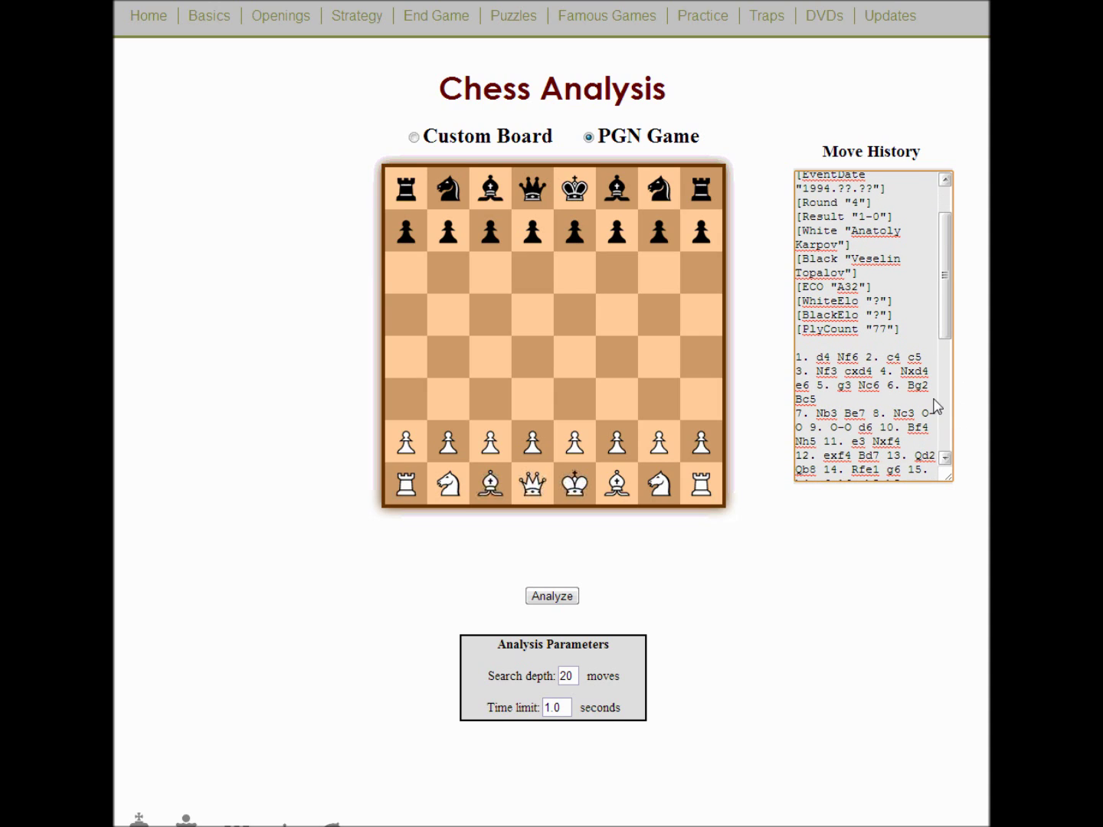
scroll(831, 364, down, 1)
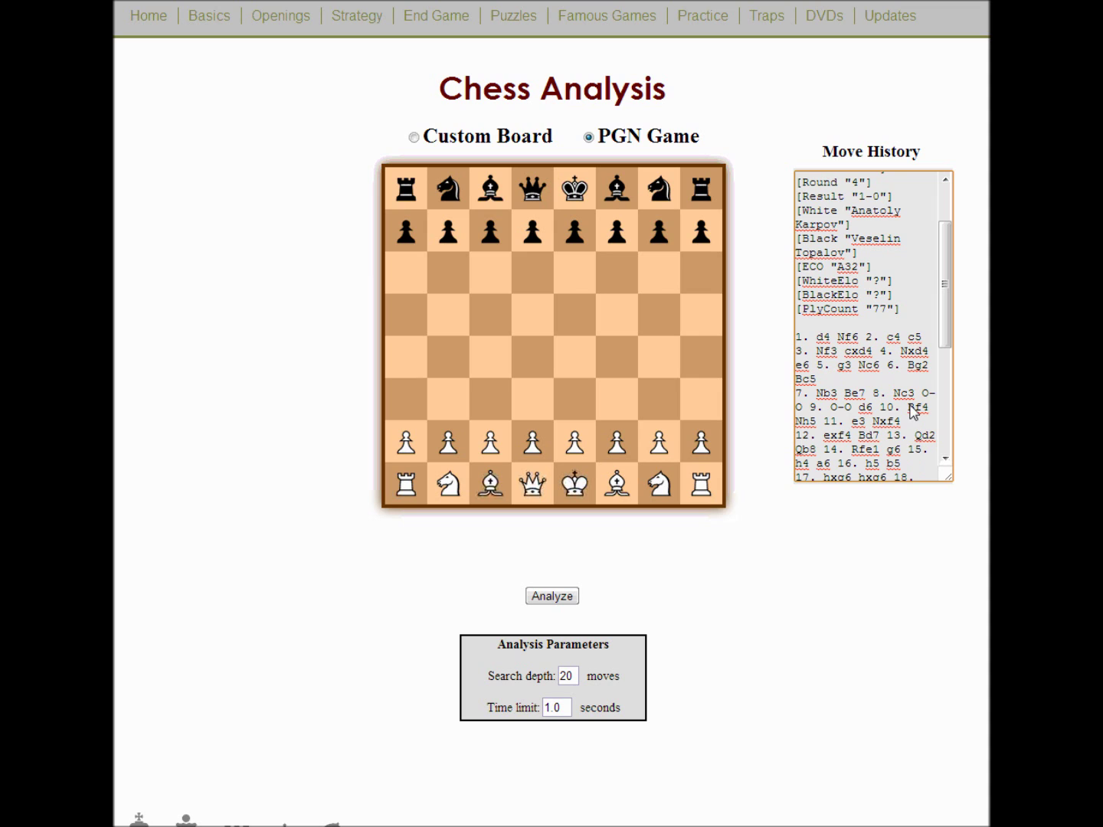
scroll(912, 414, down, 4)
scroll(911, 413, down, 2)
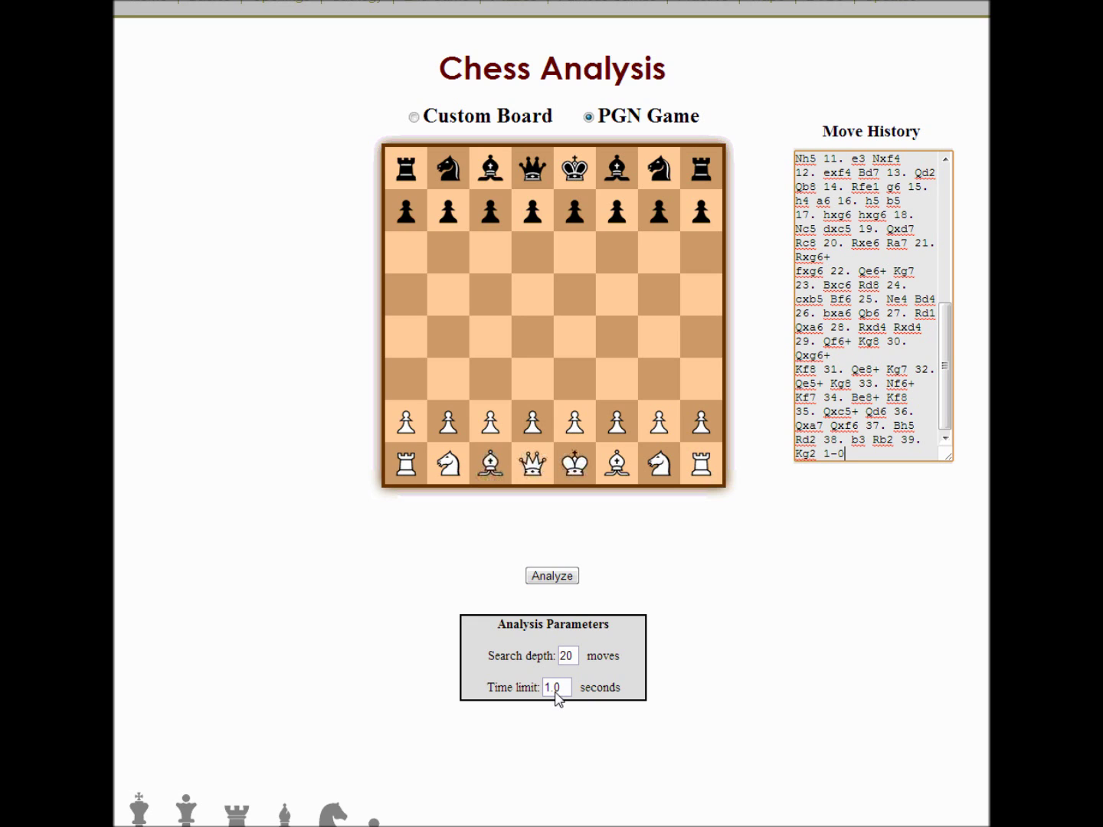
Analyze the pasted game, step through 1. d4 Nf6 to 2...c5, then jump to 17...hxg6
click(553, 579)
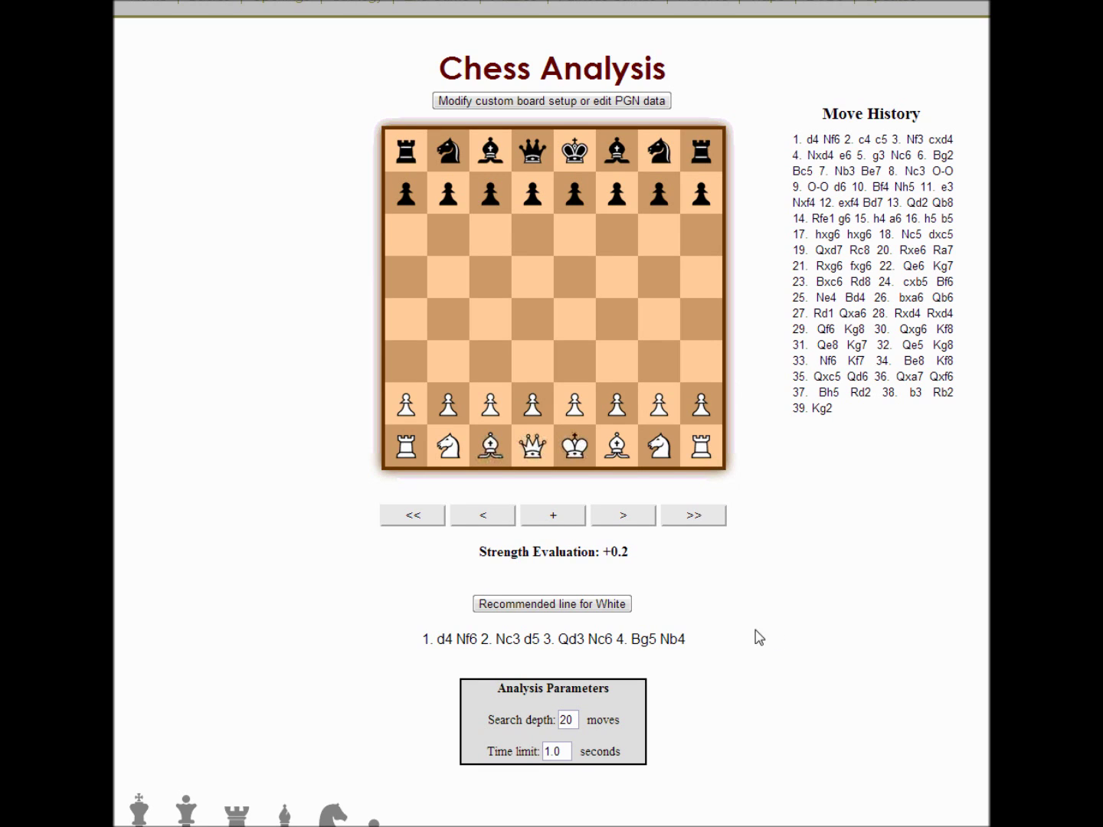
click(644, 523)
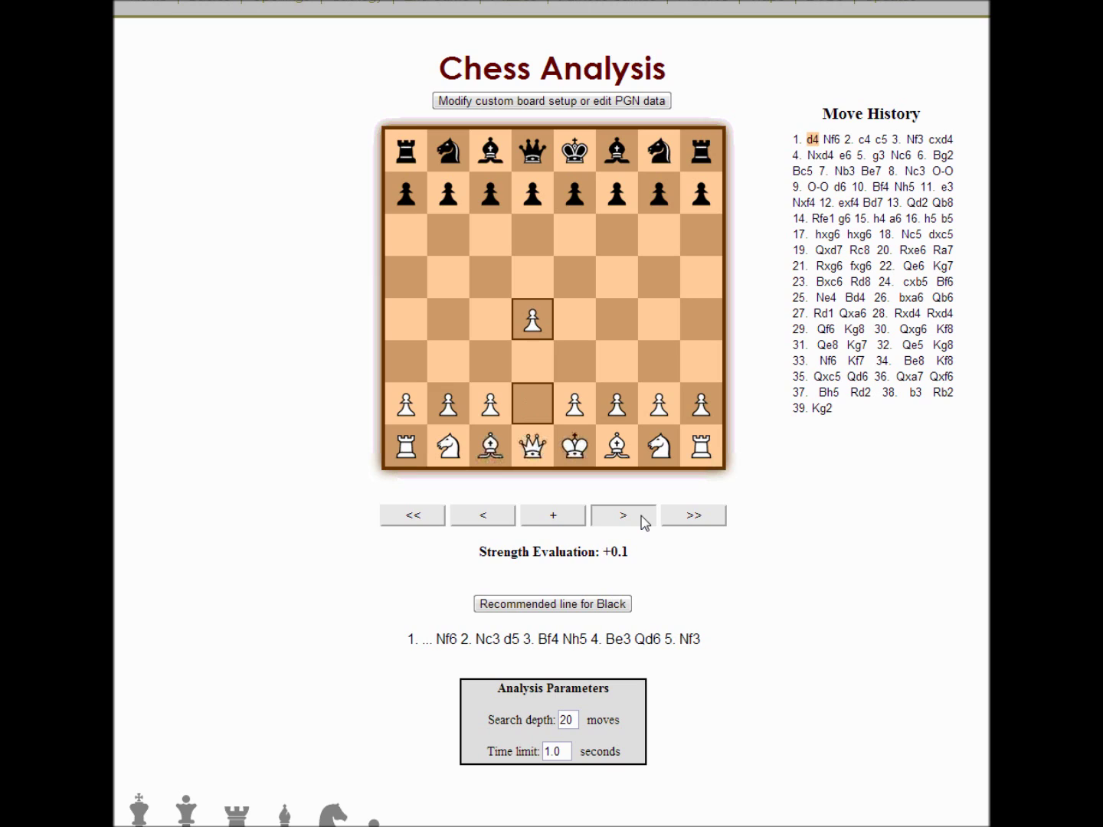
click(639, 520)
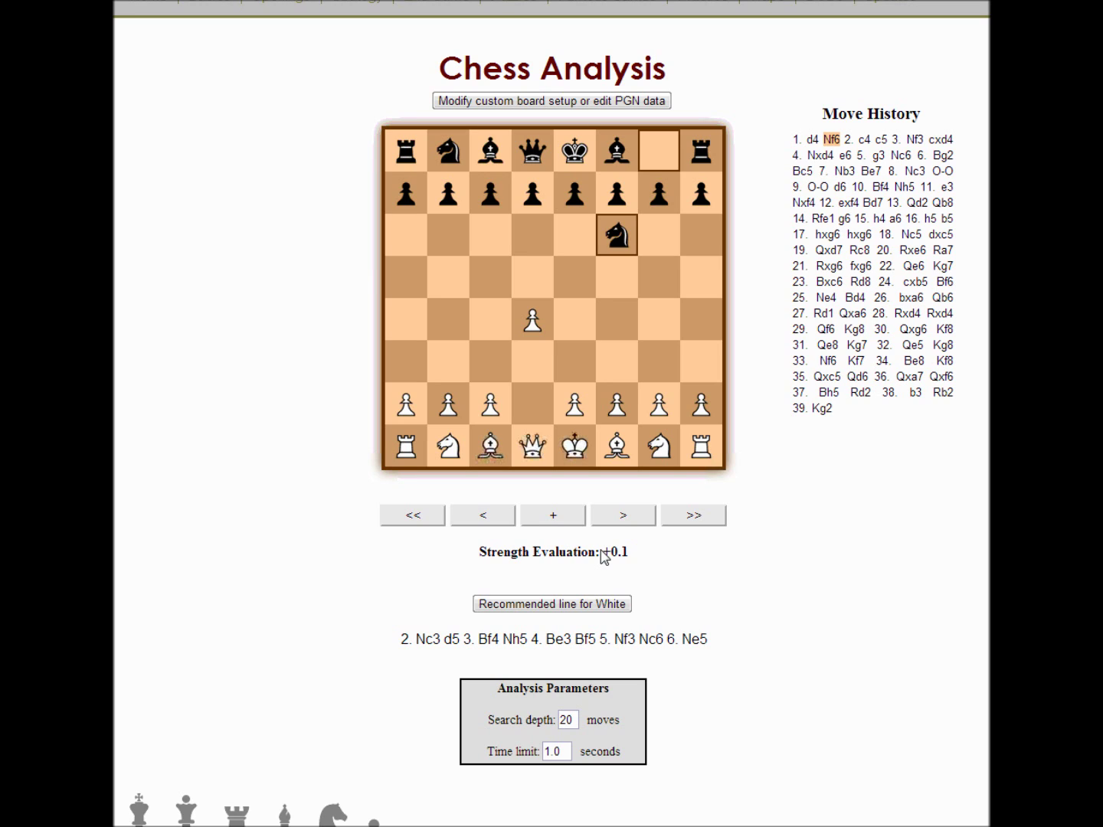
click(625, 520)
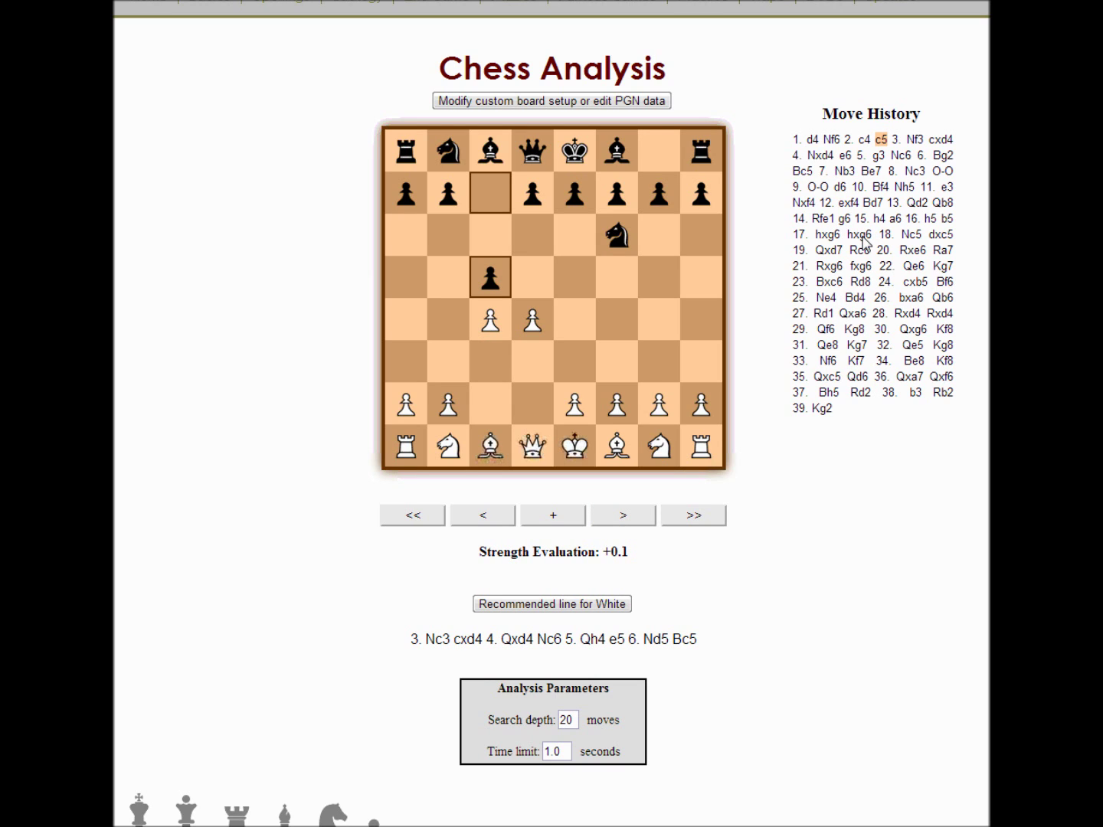
click(861, 237)
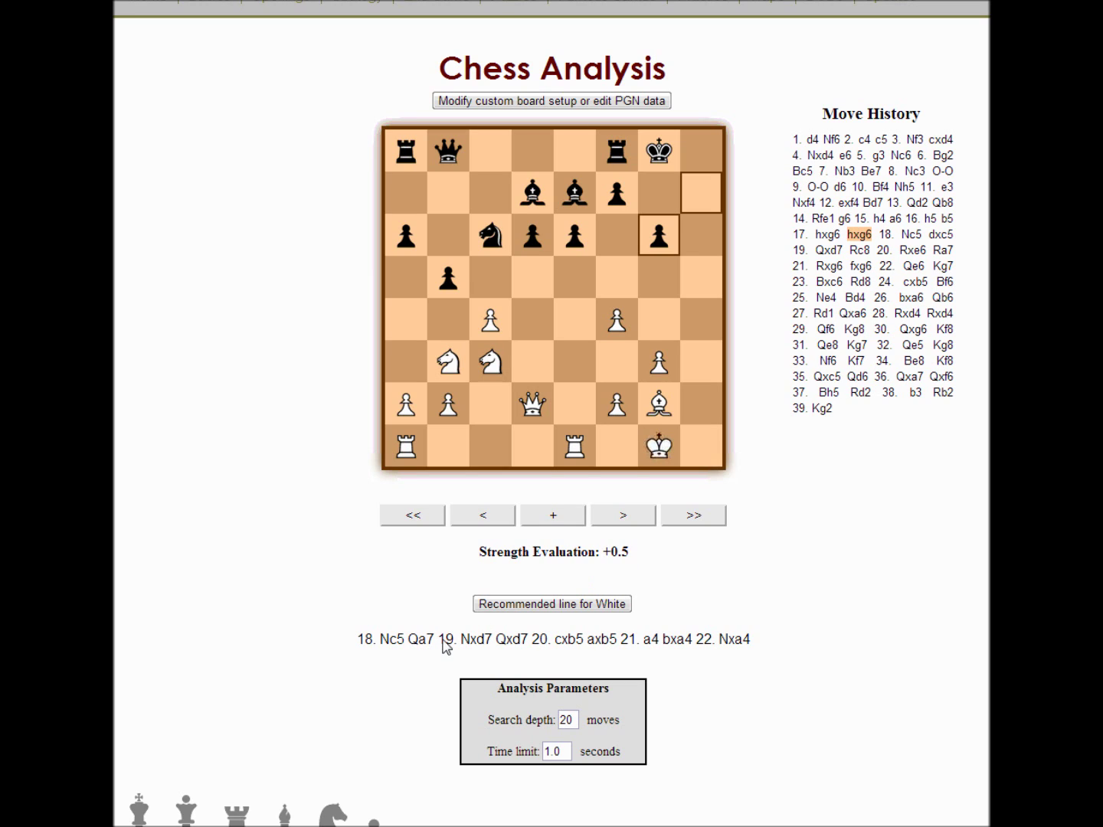
click(557, 605)
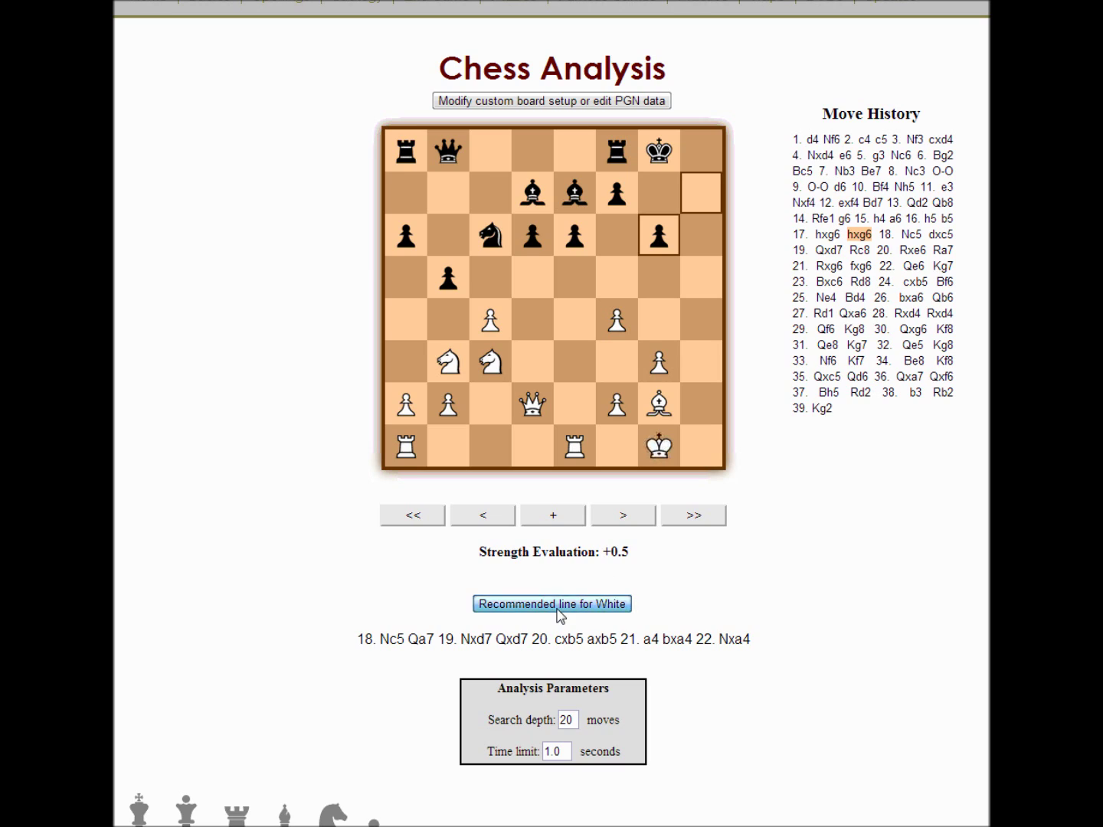
click(644, 519)
click(644, 519)
click(644, 518)
click(644, 517)
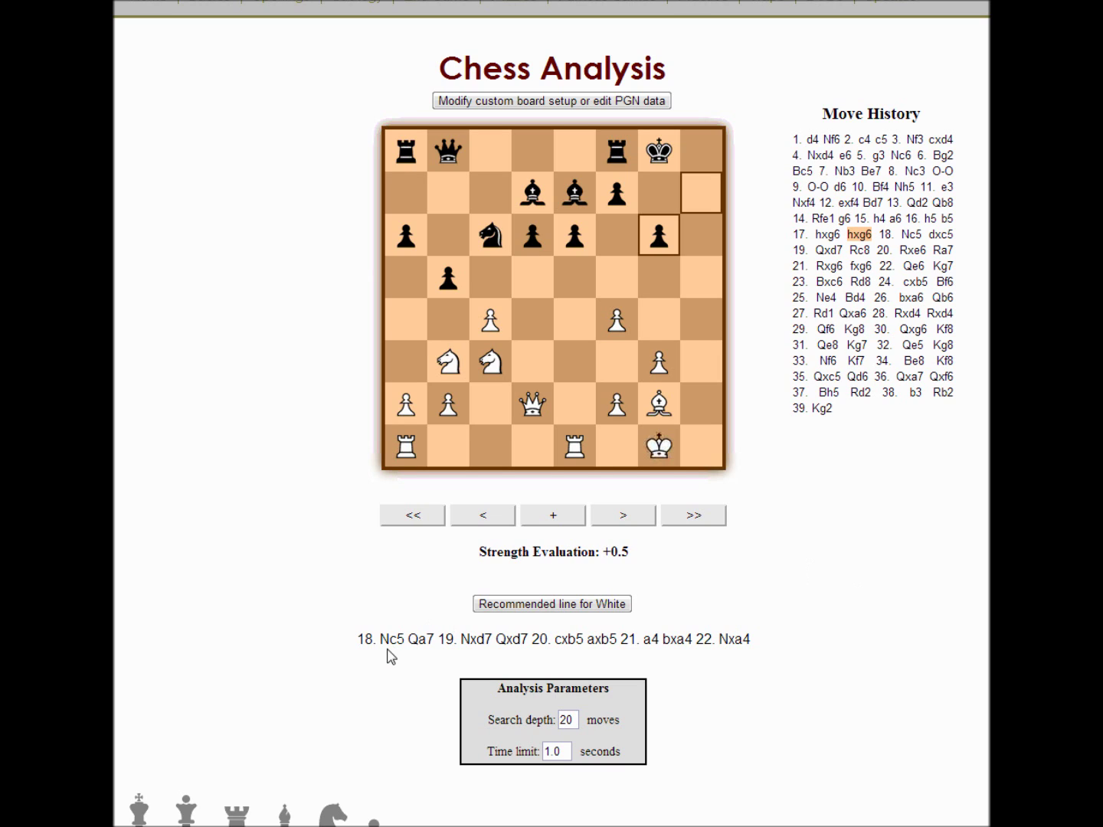
scroll(862, 702, up, 1)
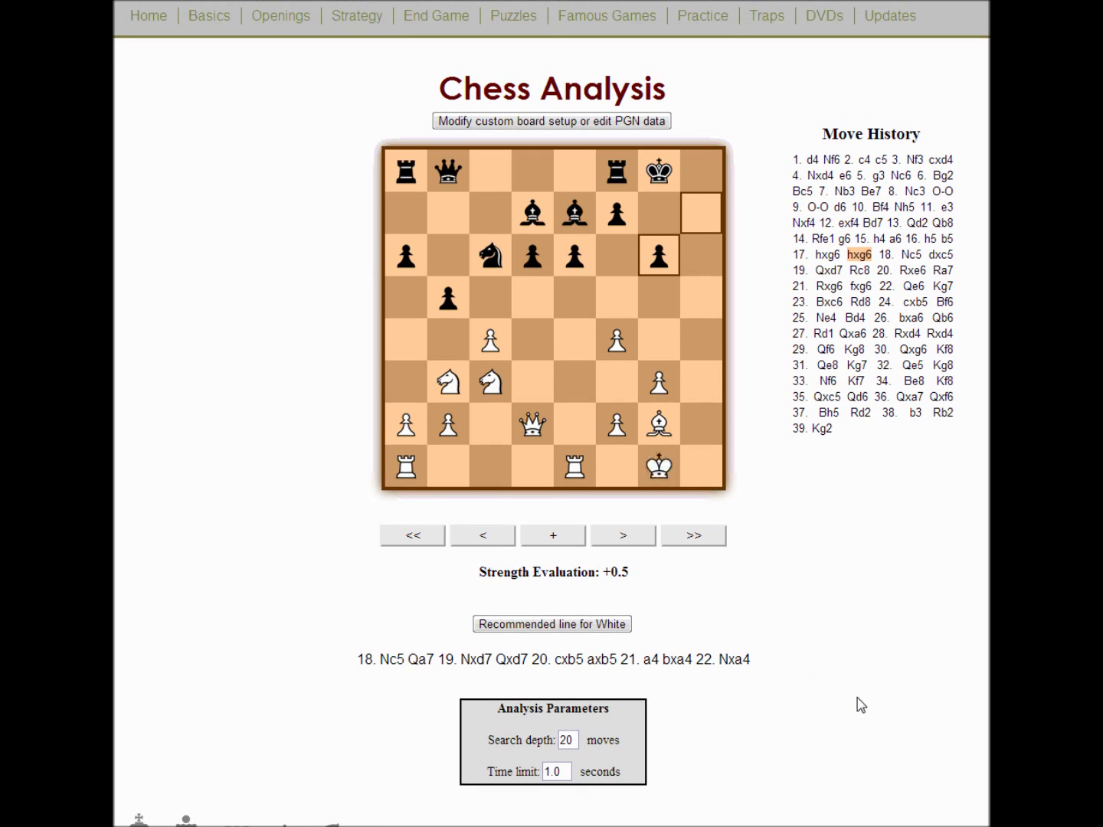
scroll(851, 709, down, 1)
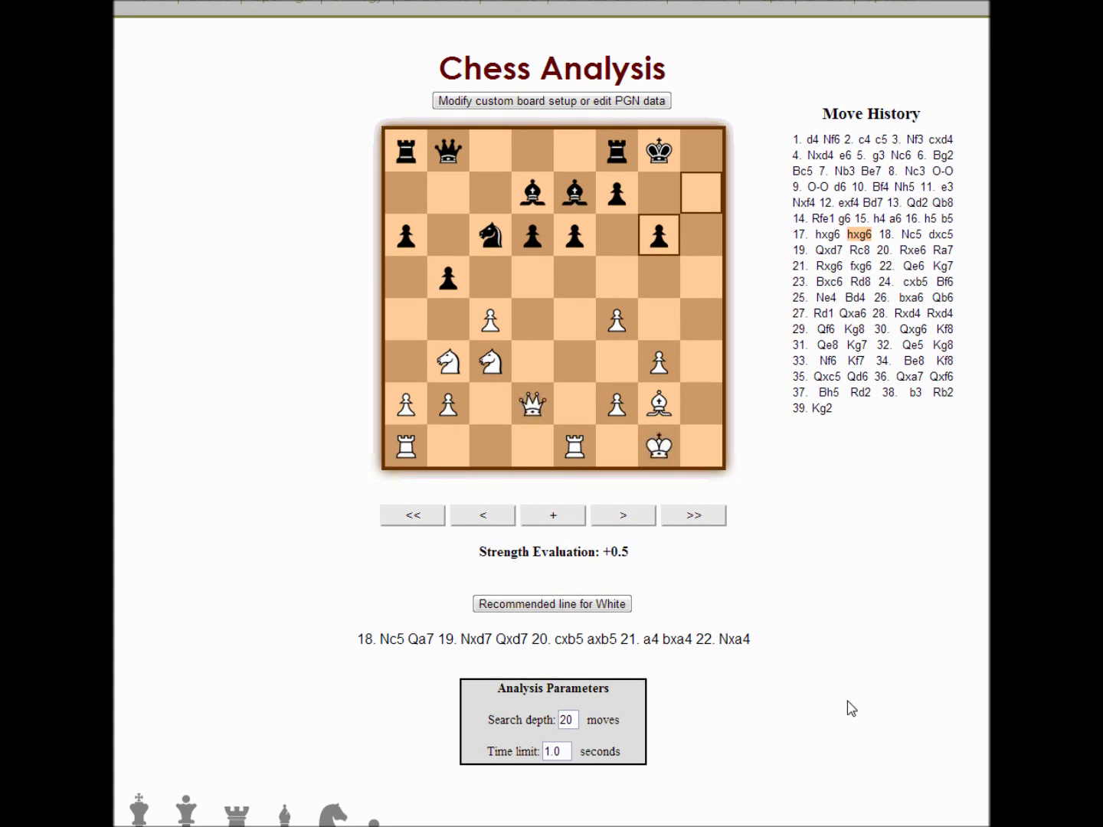